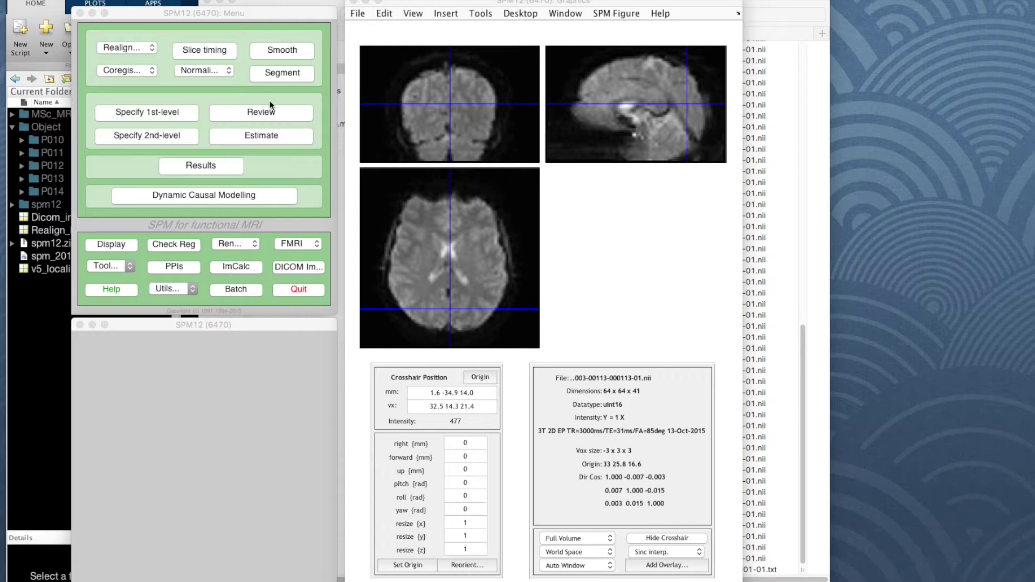
# - Open a Normalise (Est & Wri) batch, then enlarge and reposition the Batch Editor window to show all its settings
pyautogui.click(229, 71)
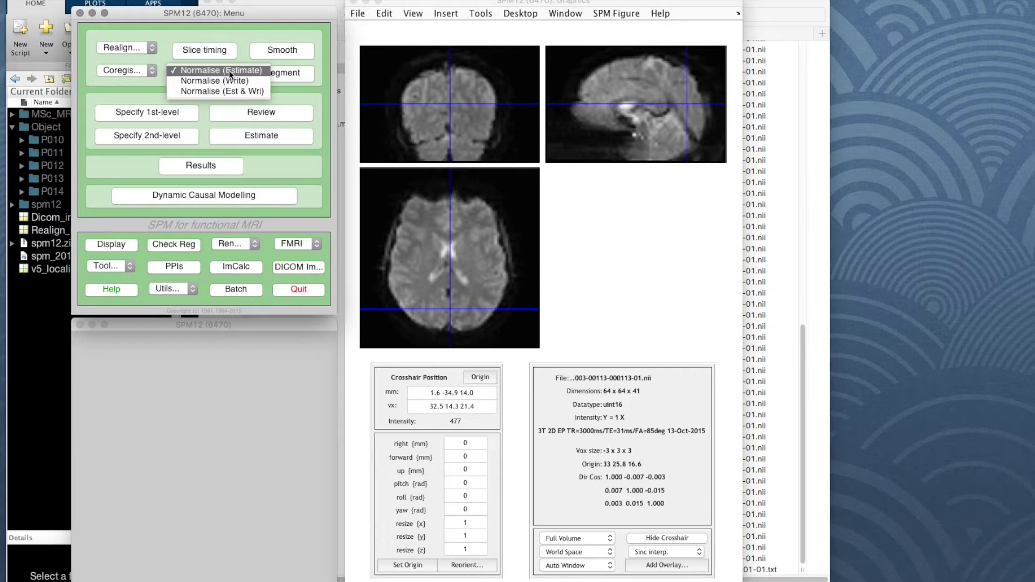
pyautogui.click(254, 92)
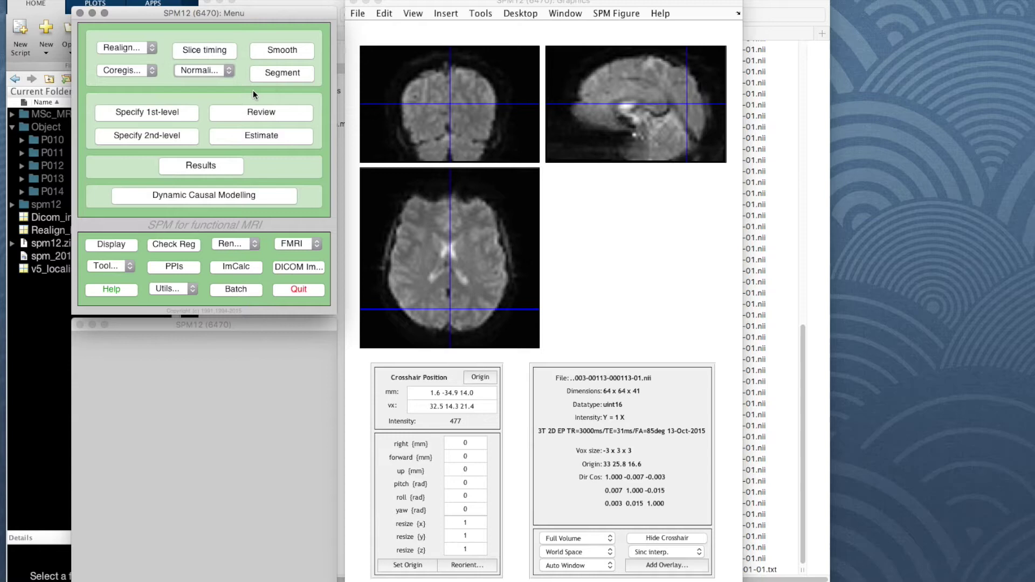
pyautogui.click(278, 49)
pyautogui.moveTo(278, 50); pyautogui.dragTo(494, 84)
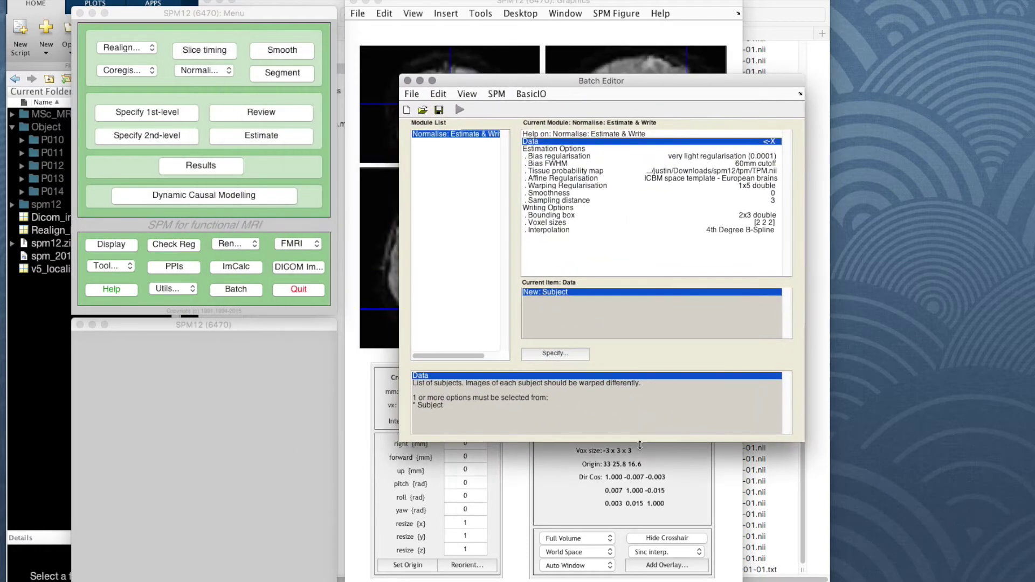
pyautogui.moveTo(640, 443); pyautogui.dragTo(641, 580)
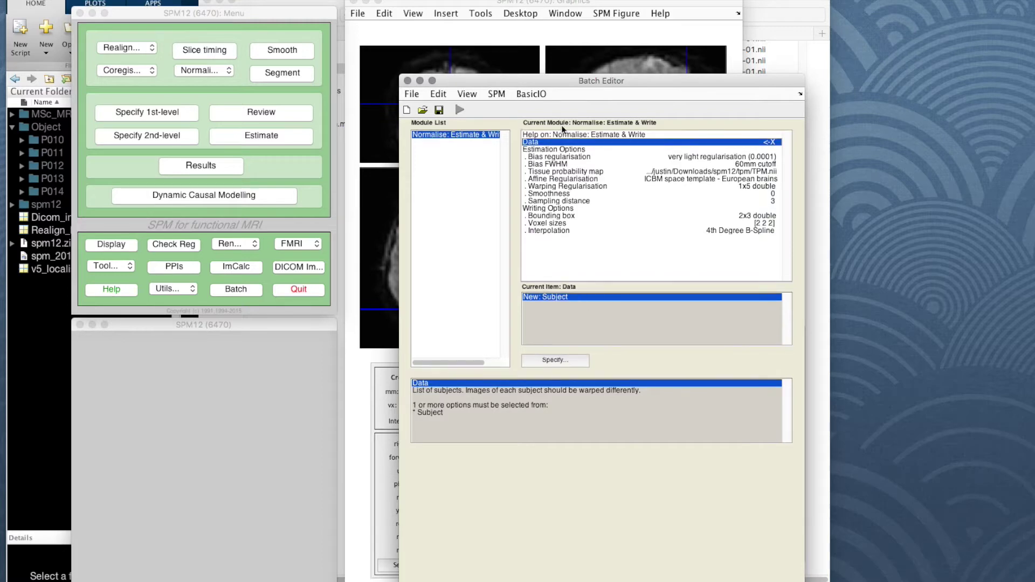
pyautogui.moveTo(568, 81); pyautogui.dragTo(530, 35)
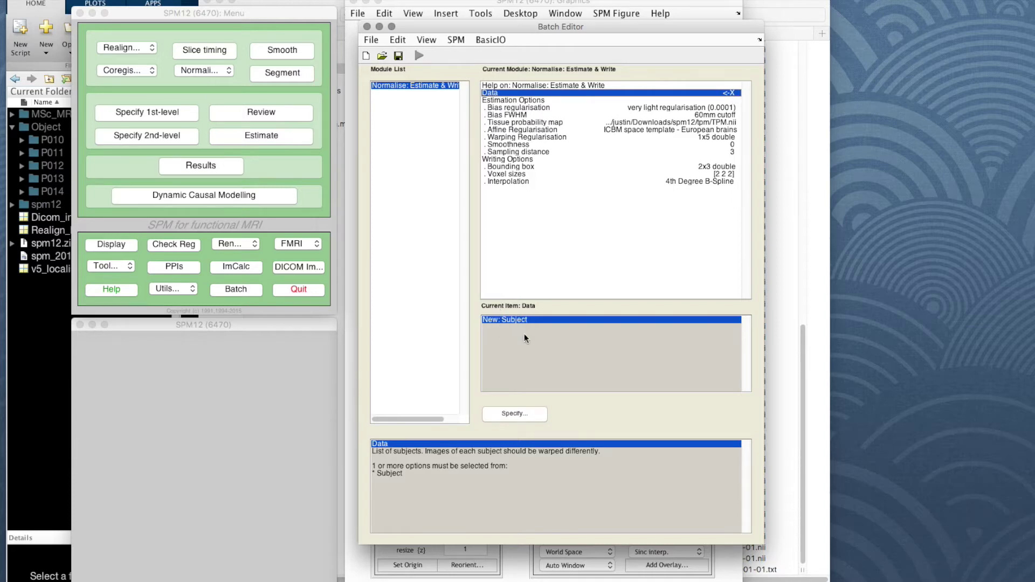
pyautogui.doubleClick(510, 320)
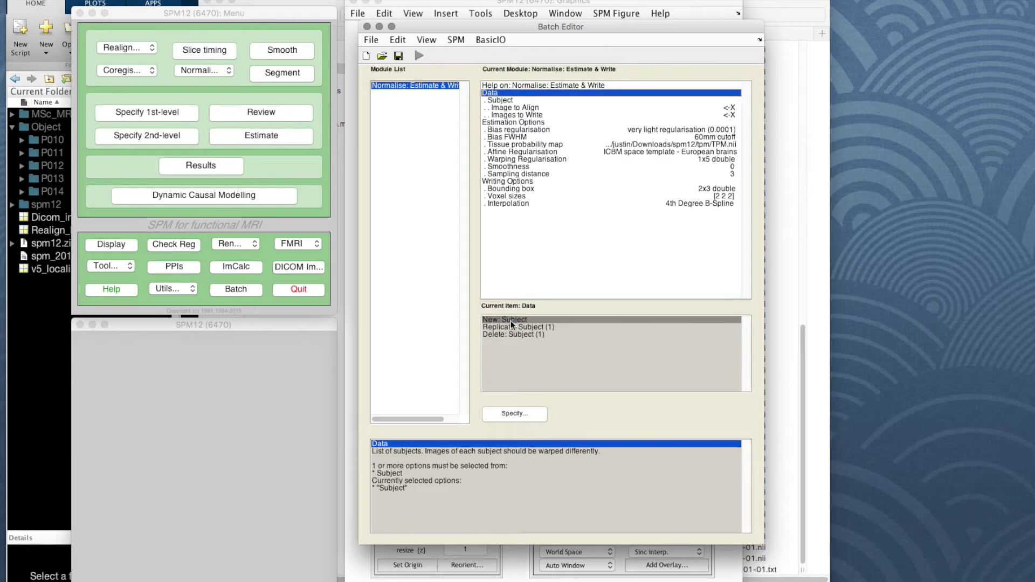
pyautogui.click(519, 108)
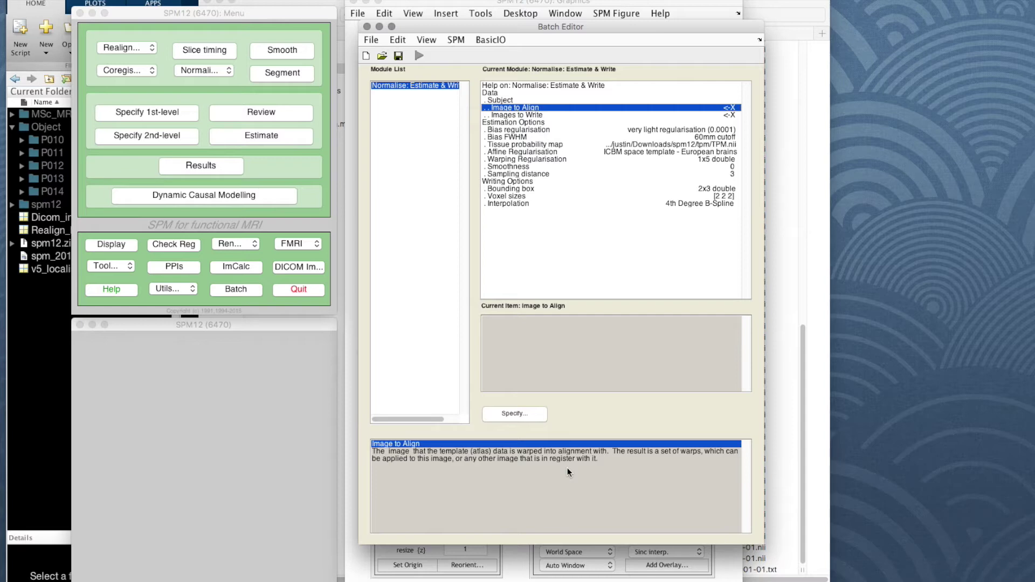
pyautogui.click(529, 413)
pyautogui.click(446, 75)
pyautogui.click(439, 68)
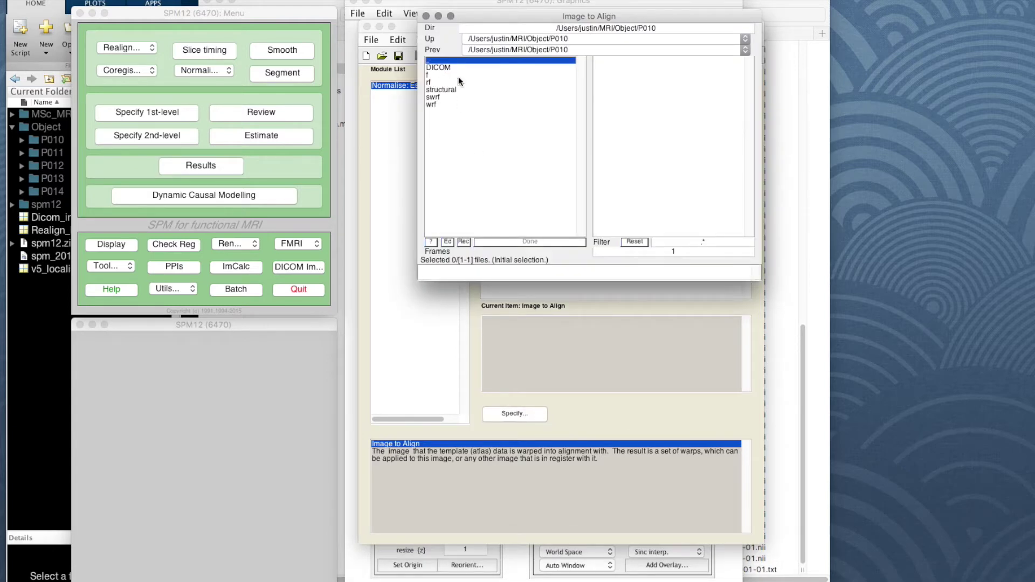
pyautogui.click(428, 74)
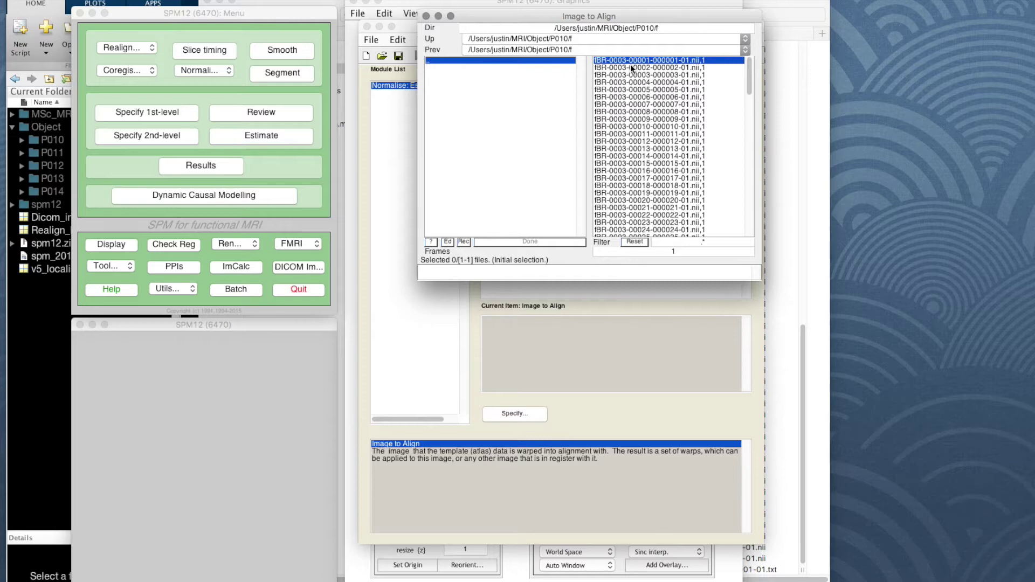
pyautogui.click(629, 60)
pyautogui.click(531, 242)
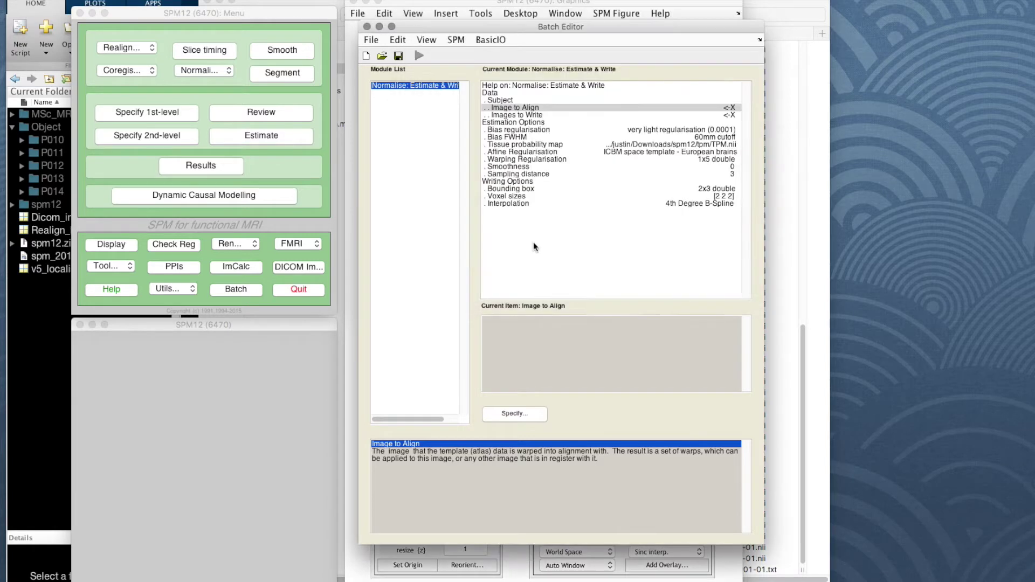
# - Set the first subject's Images to Write to all the fBR images in the Object/P010/f folder
pyautogui.click(527, 115)
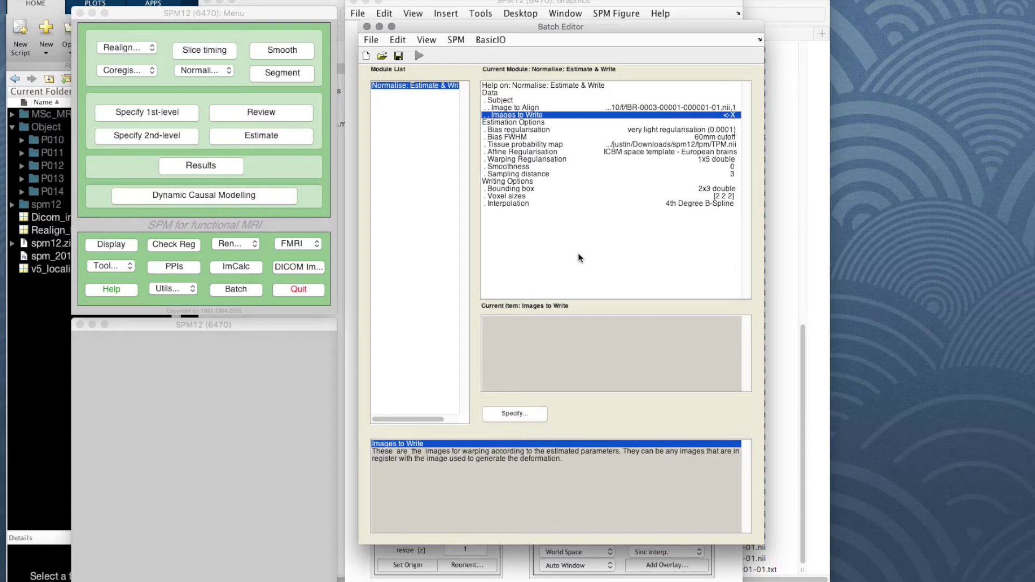
pyautogui.click(514, 414)
pyautogui.click(437, 74)
pyautogui.click(442, 68)
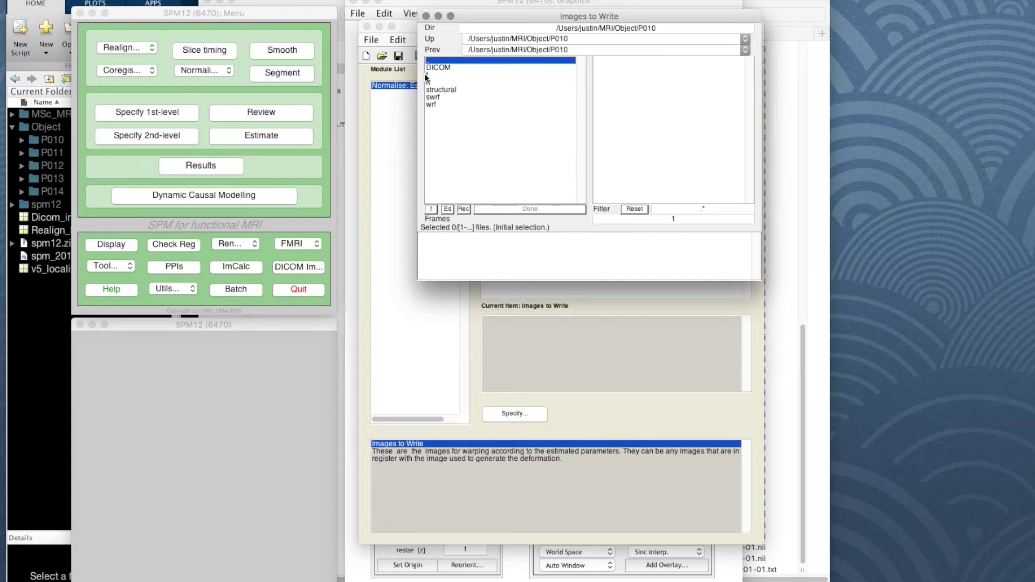
pyautogui.click(427, 75)
pyautogui.rightClick(656, 57)
pyautogui.click(673, 67)
pyautogui.click(519, 209)
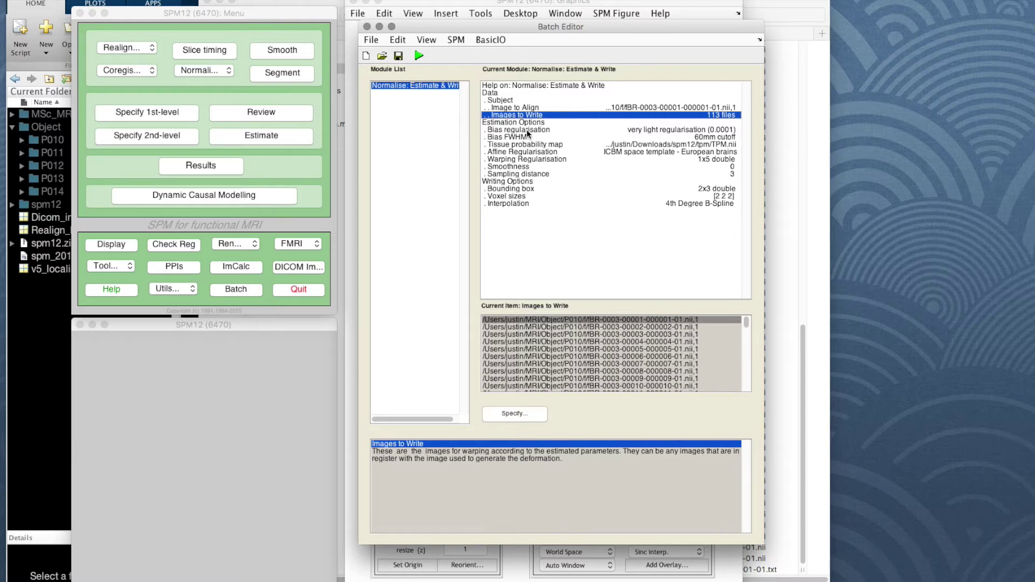
# - Add entries for the four remaining subjects under Data and remove the surplus subject entry
pyautogui.click(489, 93)
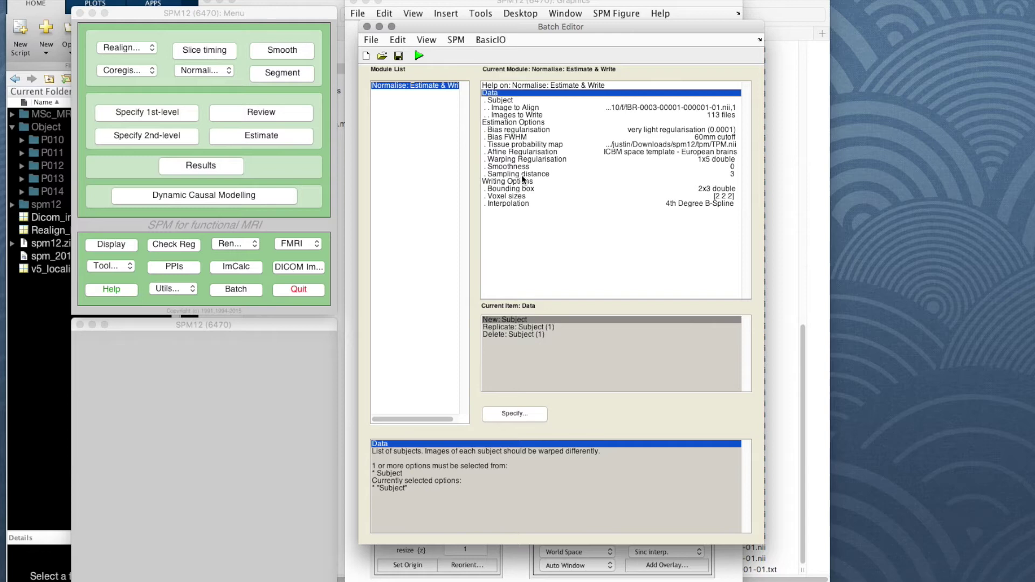
pyautogui.doubleClick(494, 320)
pyautogui.doubleClick(493, 320)
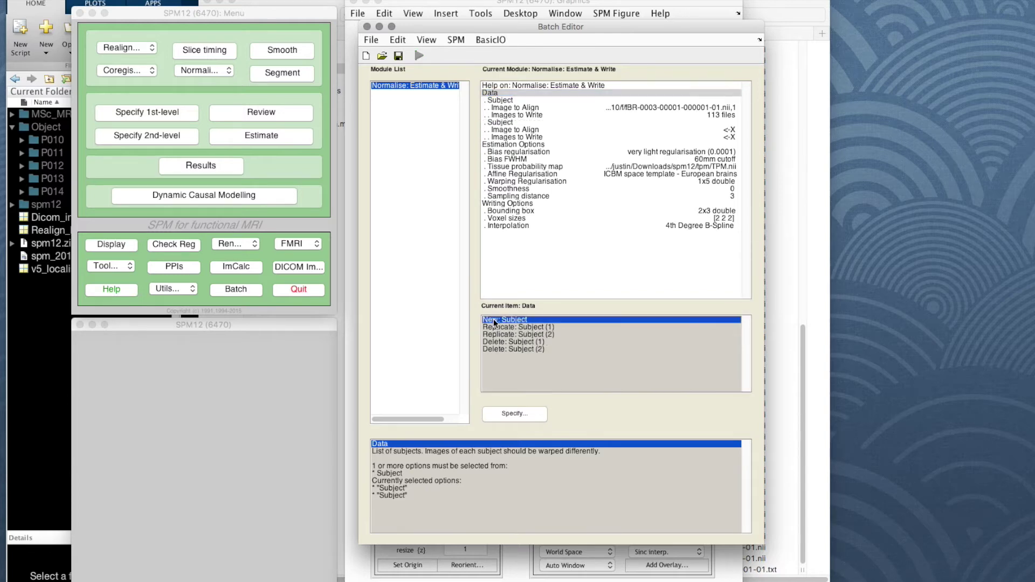
pyautogui.doubleClick(494, 320)
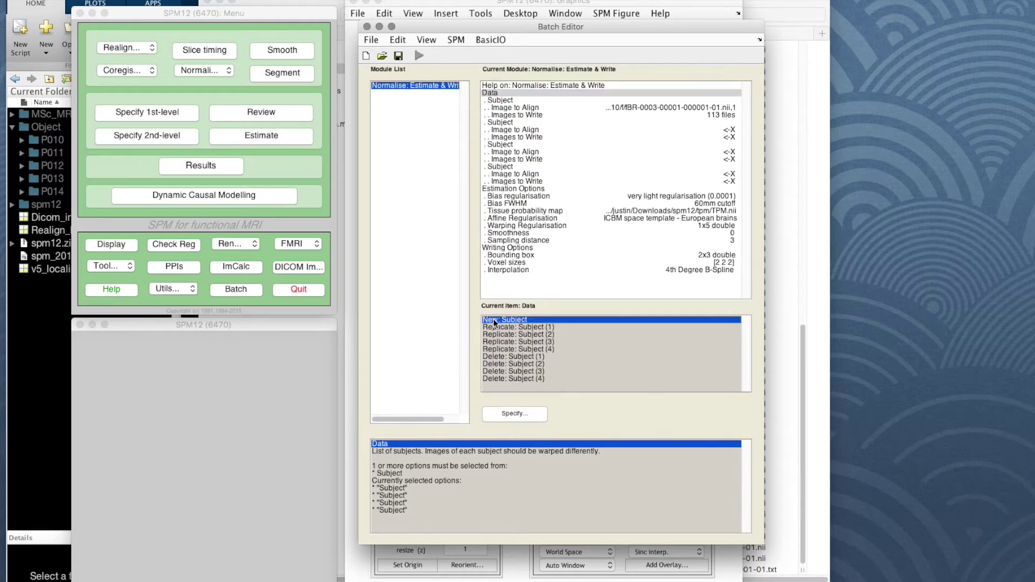
pyautogui.doubleClick(494, 319)
pyautogui.doubleClick(493, 318)
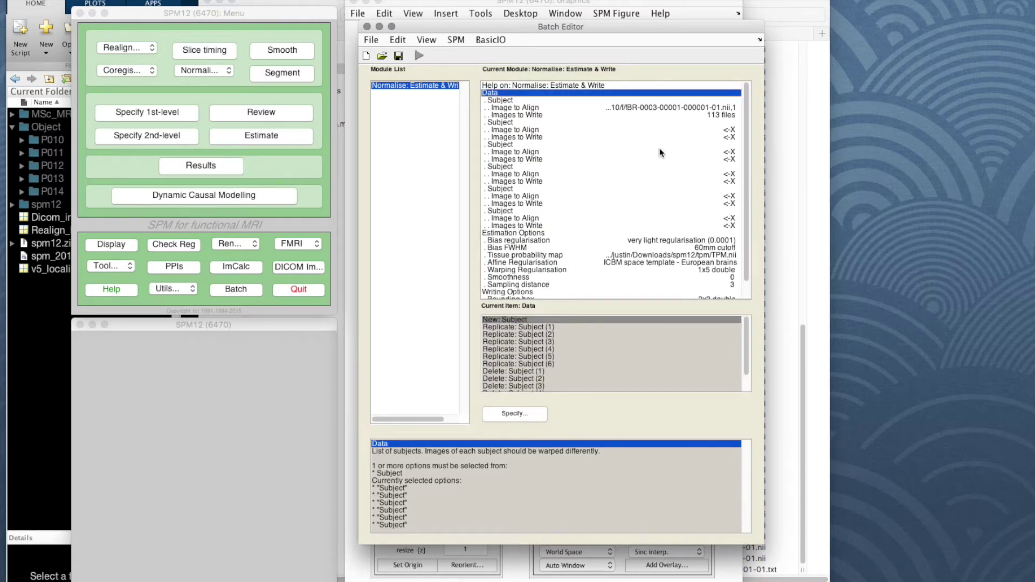
pyautogui.click(524, 372)
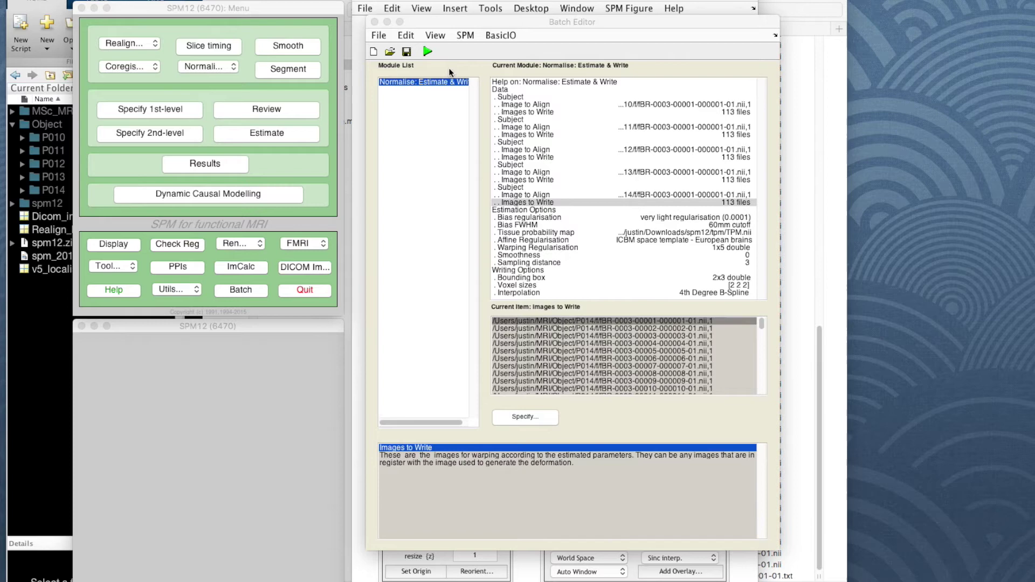
# - Save the batch in the MRI folder as Normalisation_batch in Matlab .mat format and run it
pyautogui.click(407, 52)
pyautogui.click(407, 53)
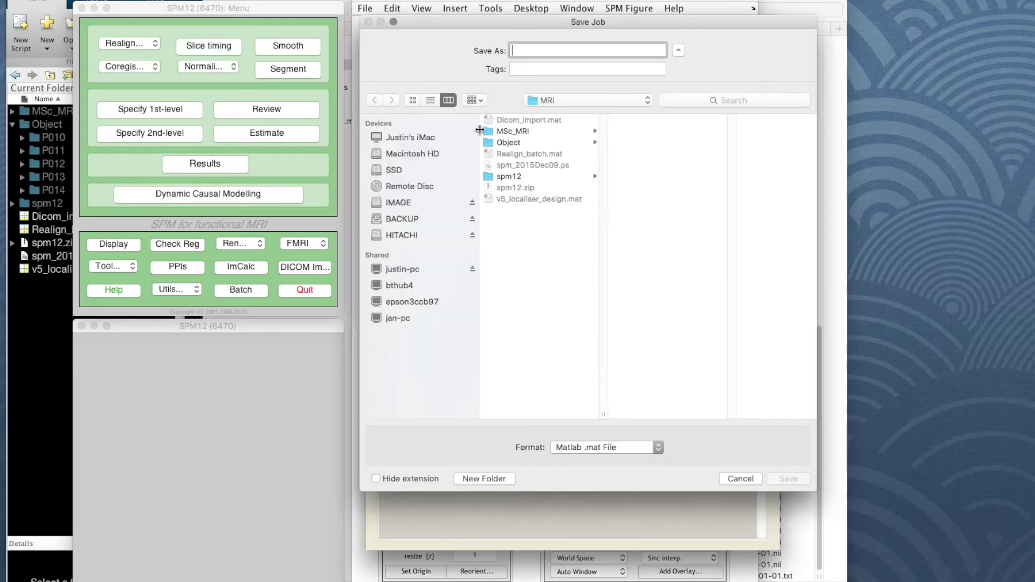
pyautogui.write('Nor')
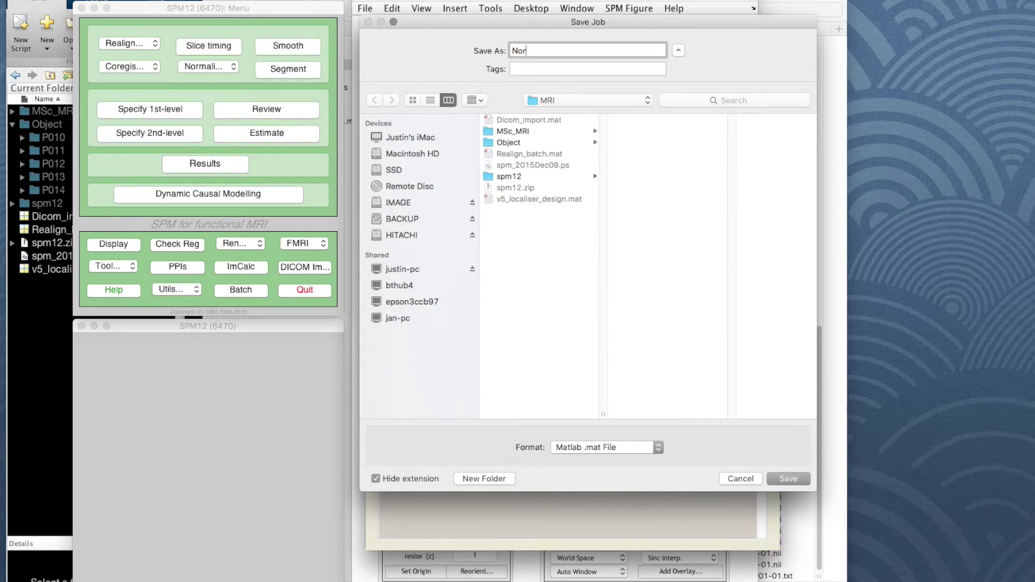
pyautogui.write('malisation_batch')
pyautogui.press('Return')
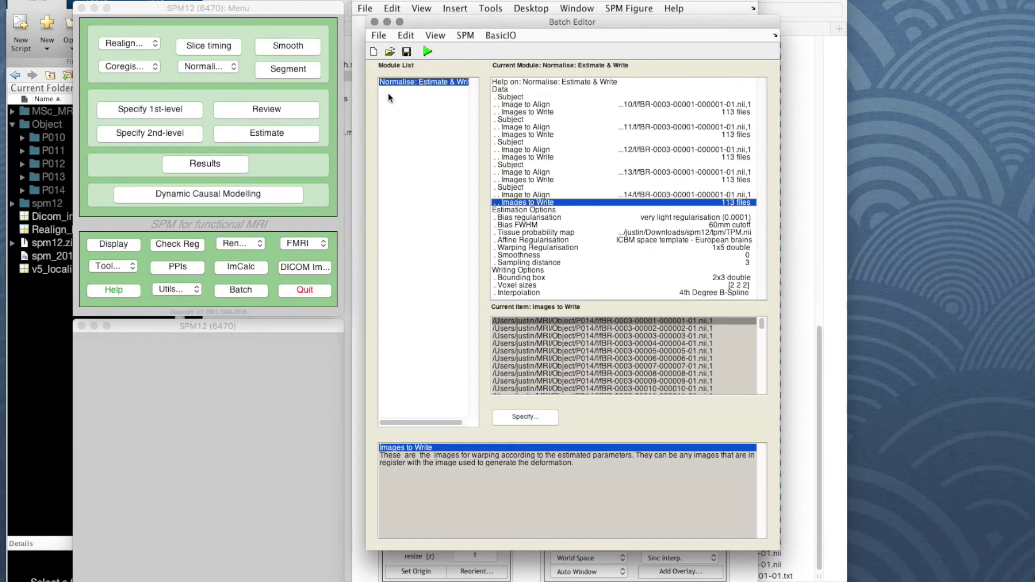
pyautogui.click(428, 51)
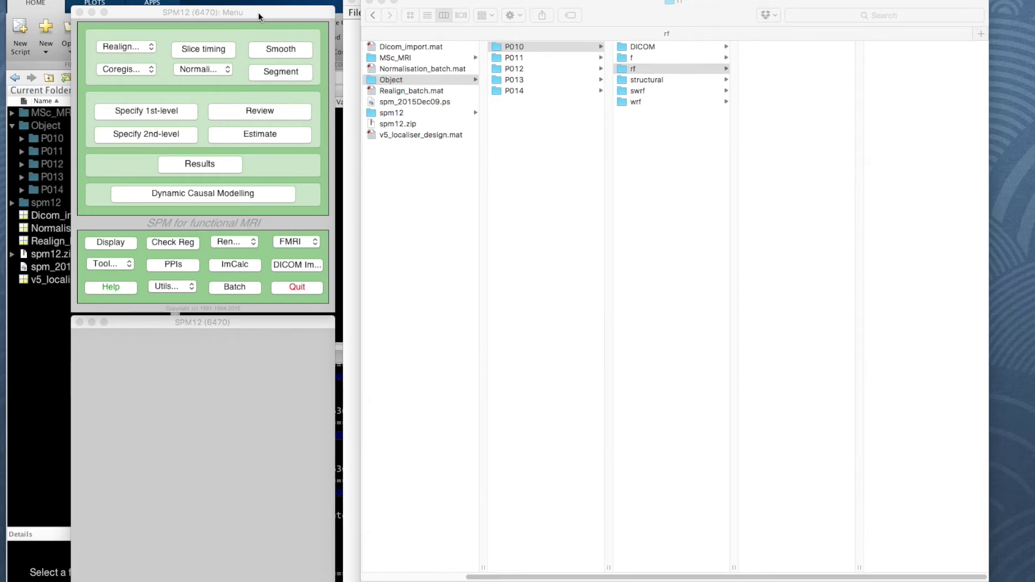
# - Look through the Object/P010/f folder in Finder for the normalised images prefixed with w
pyautogui.click(542, 48)
pyautogui.click(630, 57)
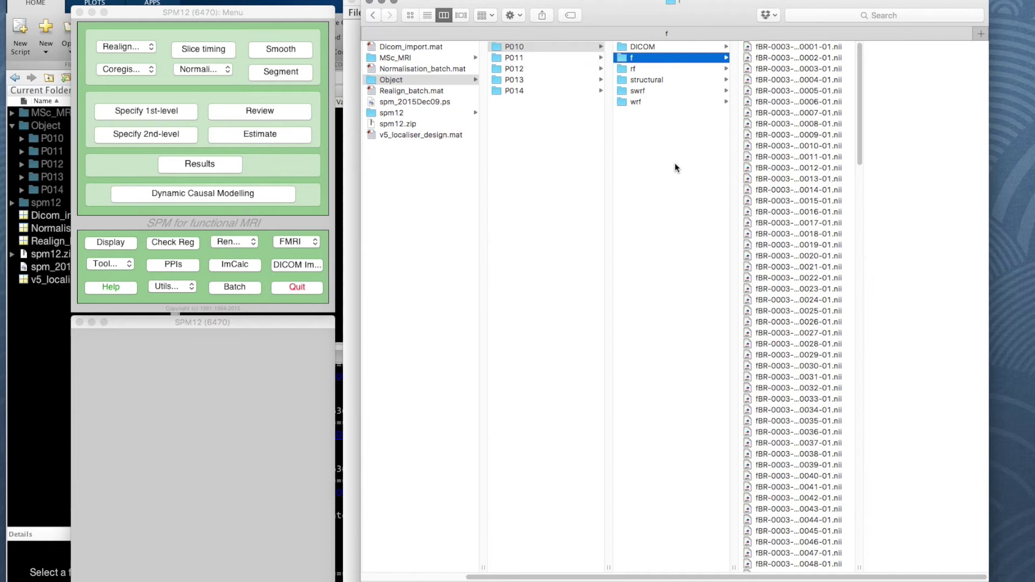
pyautogui.moveTo(861, 143); pyautogui.dragTo(864, 367)
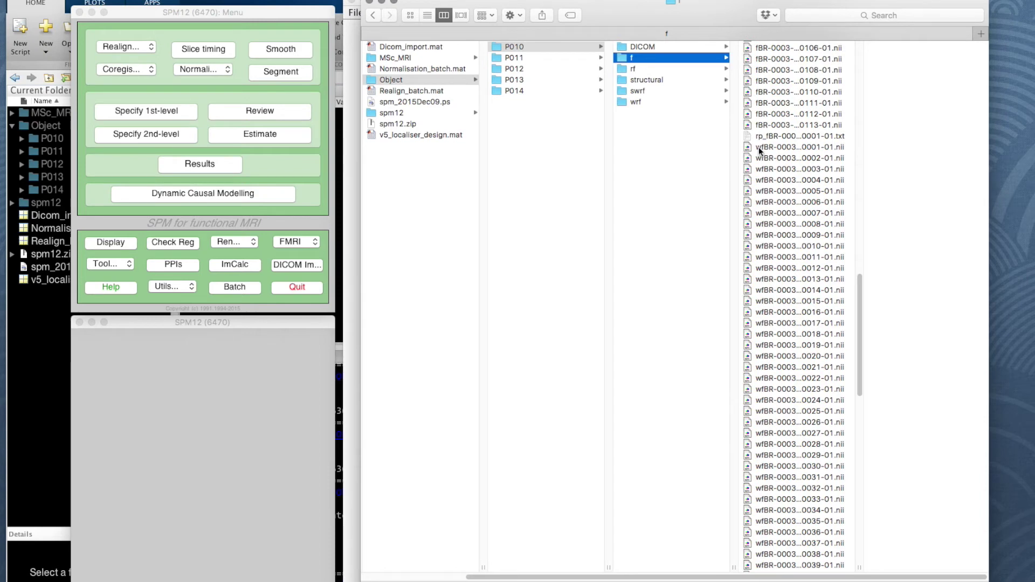
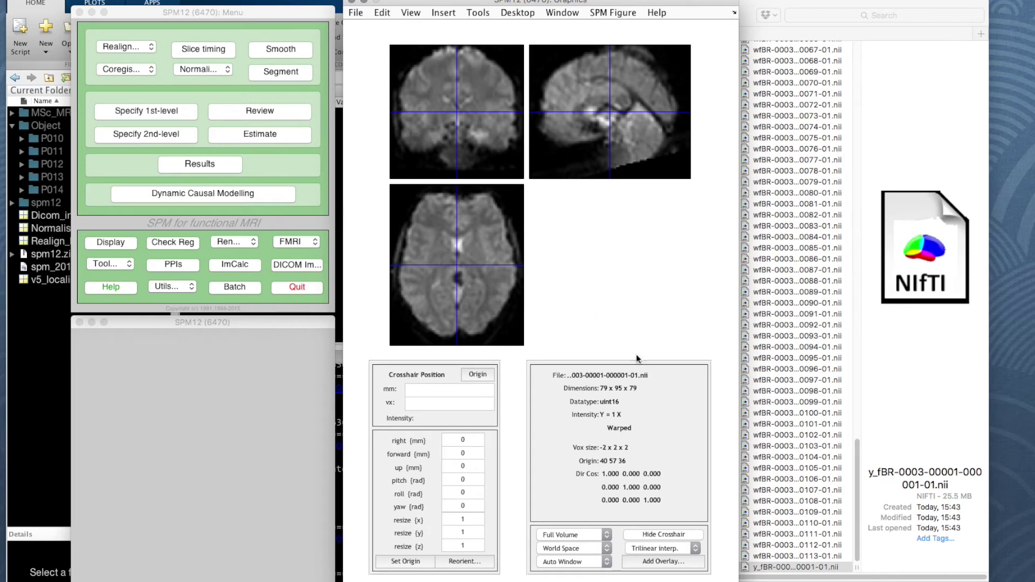
# - Set the displayed warped image to sinc interpolation and move the crosshair to about 0, -58, 18 mm
pyautogui.click(655, 548)
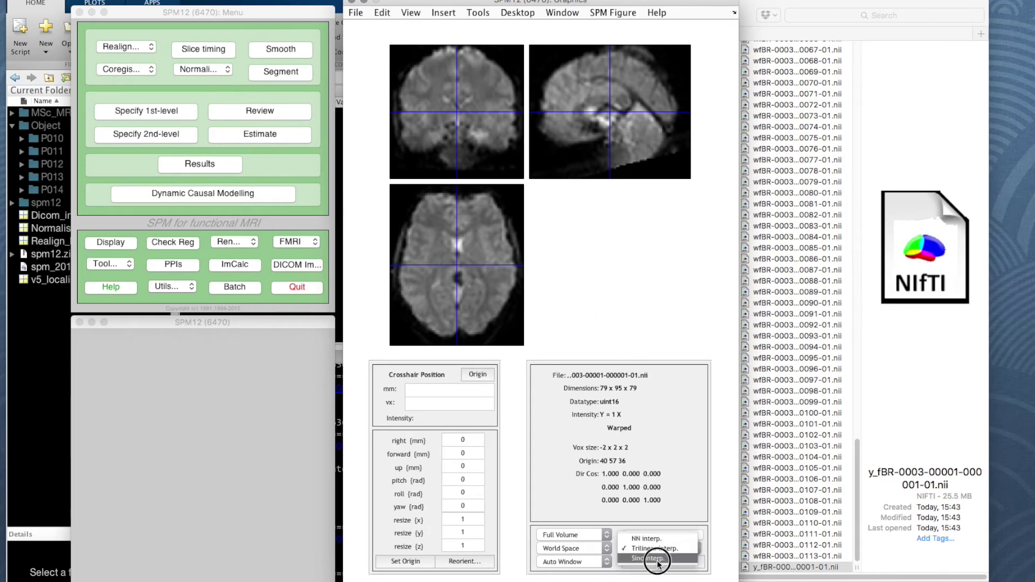
pyautogui.click(653, 559)
pyautogui.click(645, 105)
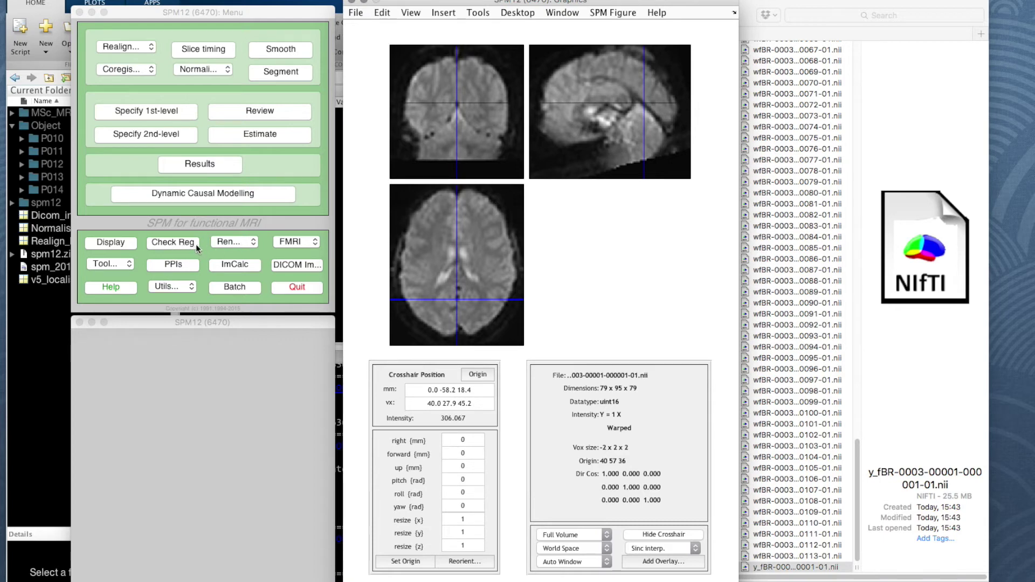
pyautogui.click(171, 242)
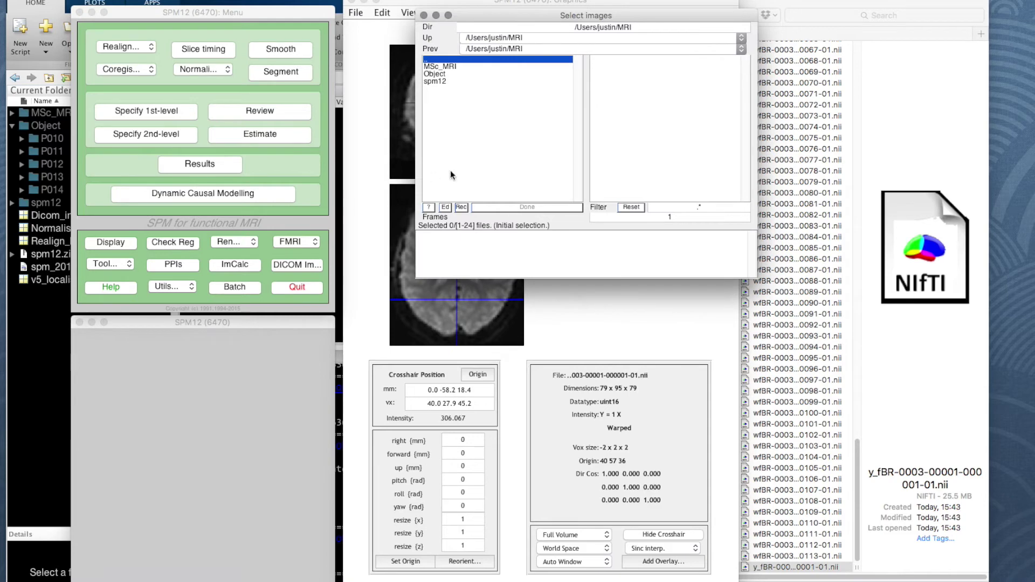
pyautogui.doubleClick(437, 74)
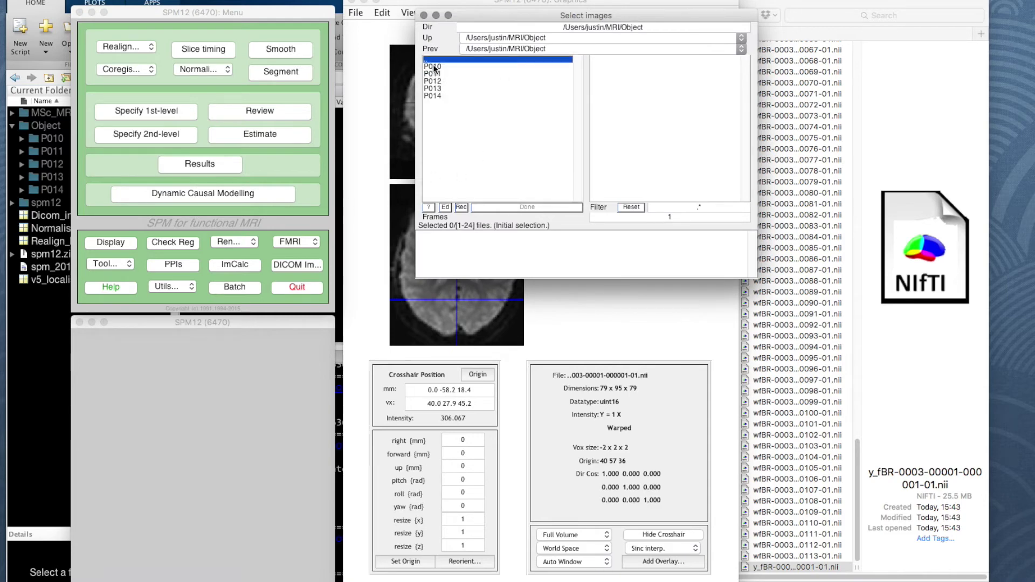
pyautogui.doubleClick(433, 65)
pyautogui.doubleClick(426, 73)
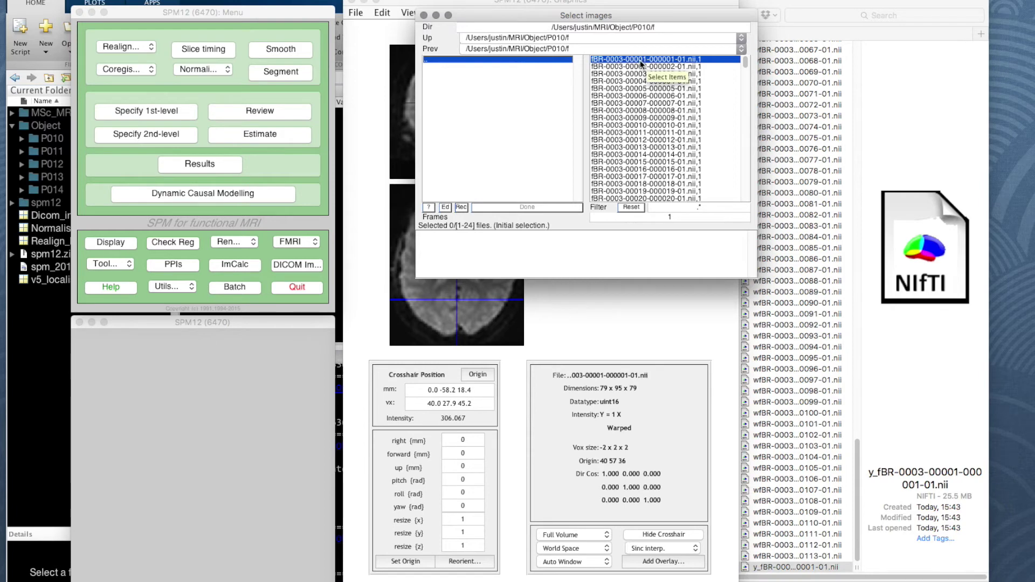
pyautogui.click(600, 60)
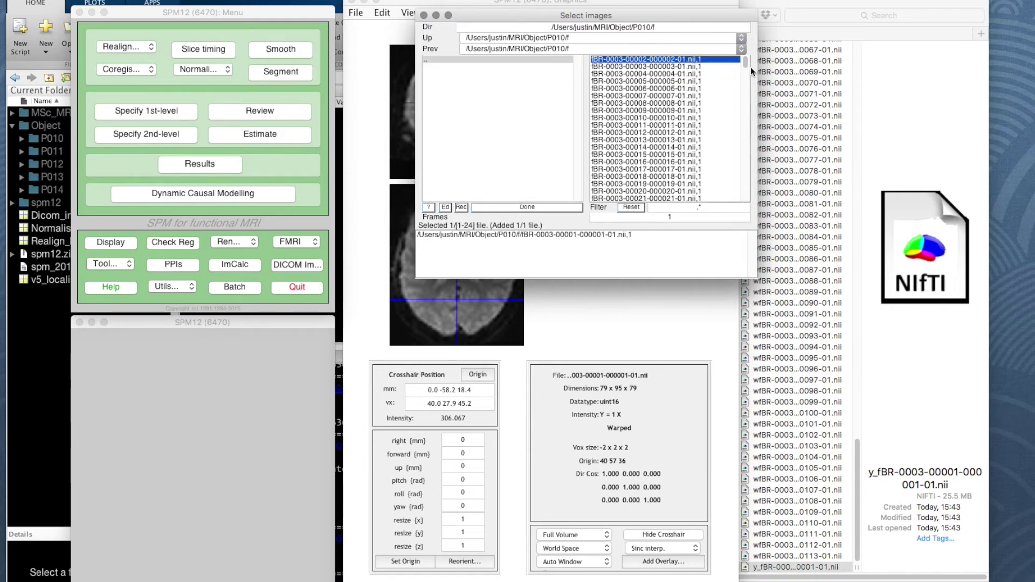
pyautogui.moveTo(747, 64); pyautogui.dragTo(744, 132)
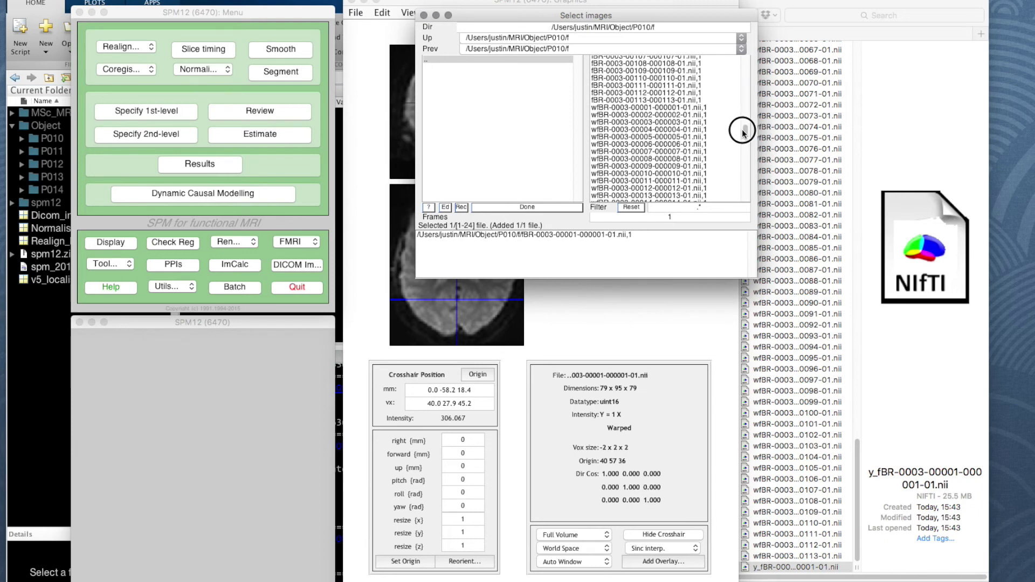
pyautogui.click(631, 107)
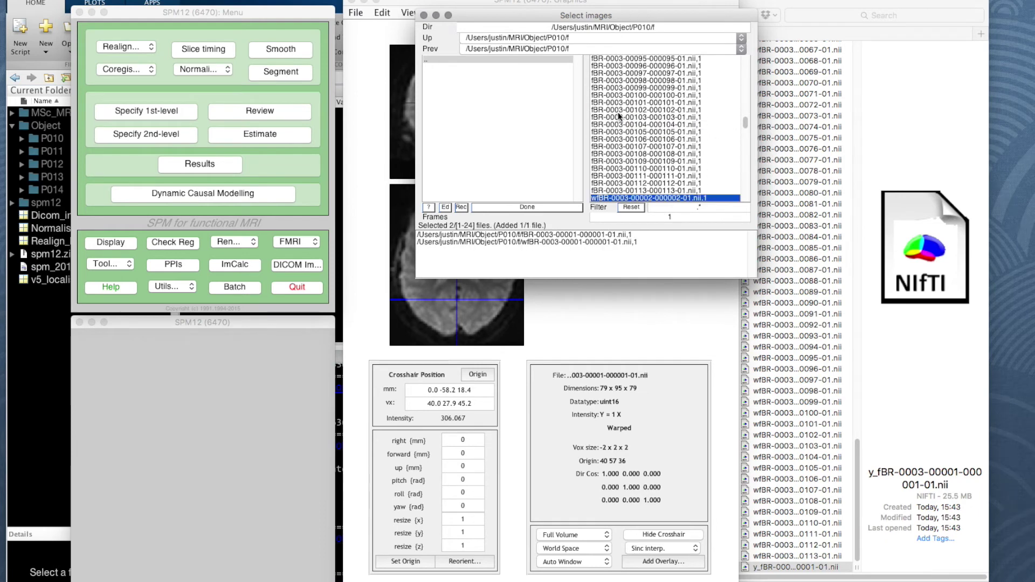
# - Add single_subj_T1.nii from the spm12/canonical folder to the Check Reg selection and display the three images together
pyautogui.click(465, 49)
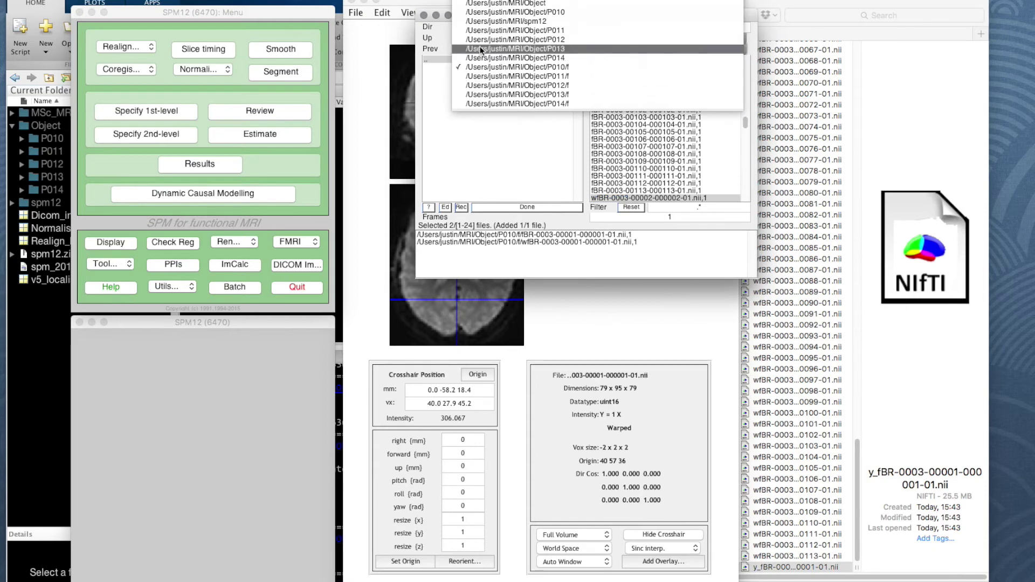
pyautogui.click(486, 54)
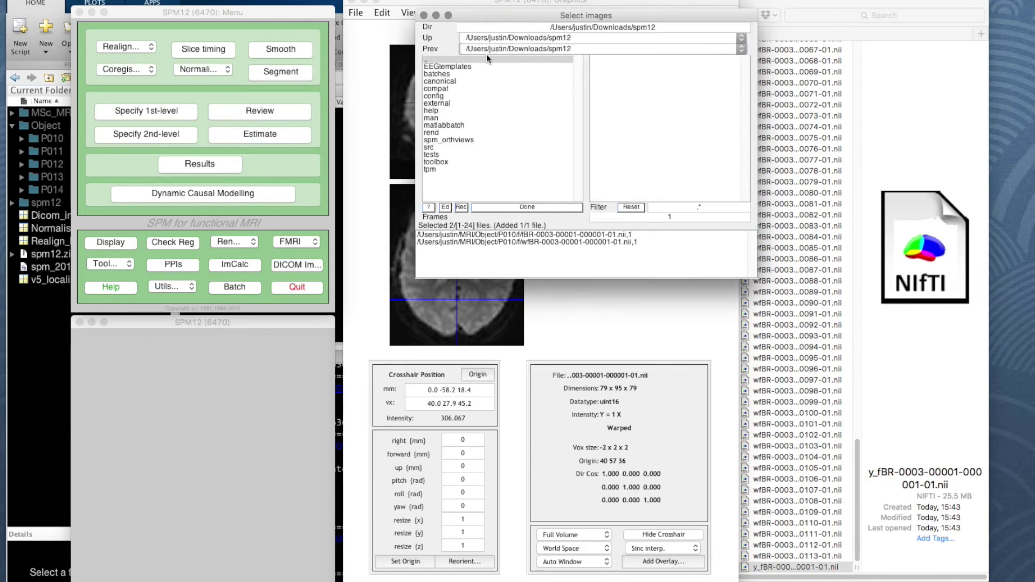
pyautogui.click(447, 82)
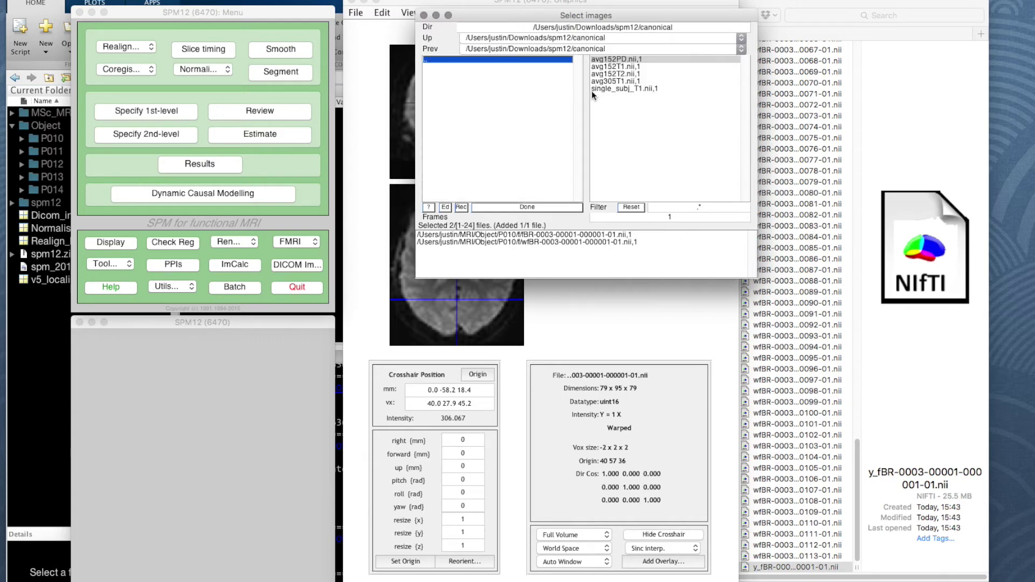
pyautogui.click(618, 88)
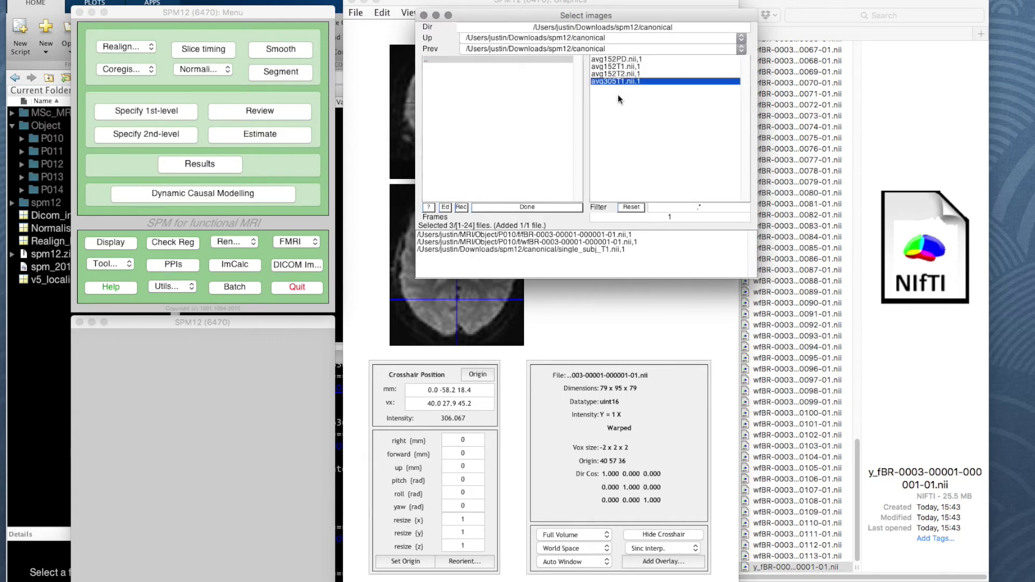
pyautogui.click(548, 206)
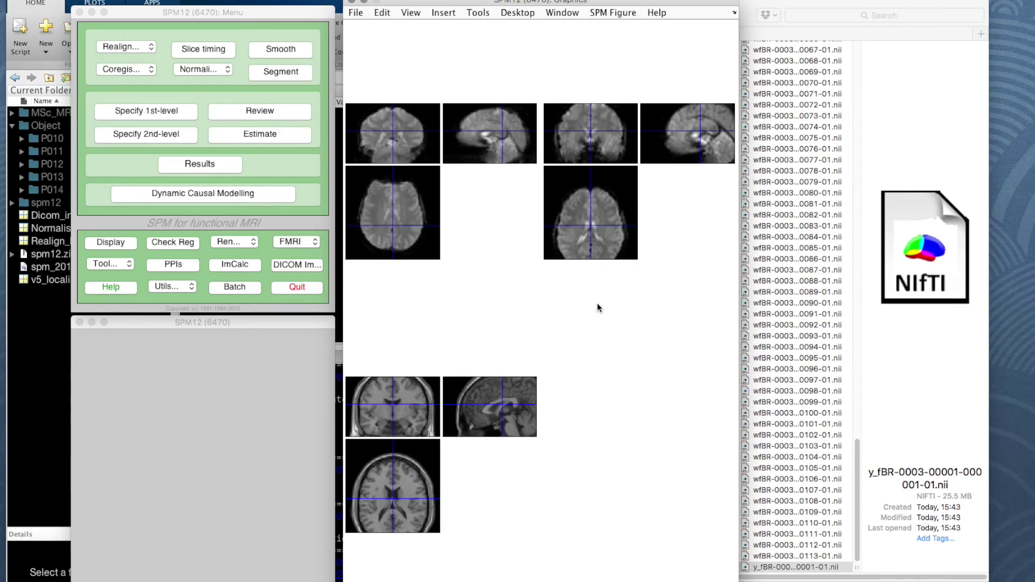
# - Compare matching locations across the original functional image, the warped image and the T1 template by moving the linked crosshair
pyautogui.click(410, 143)
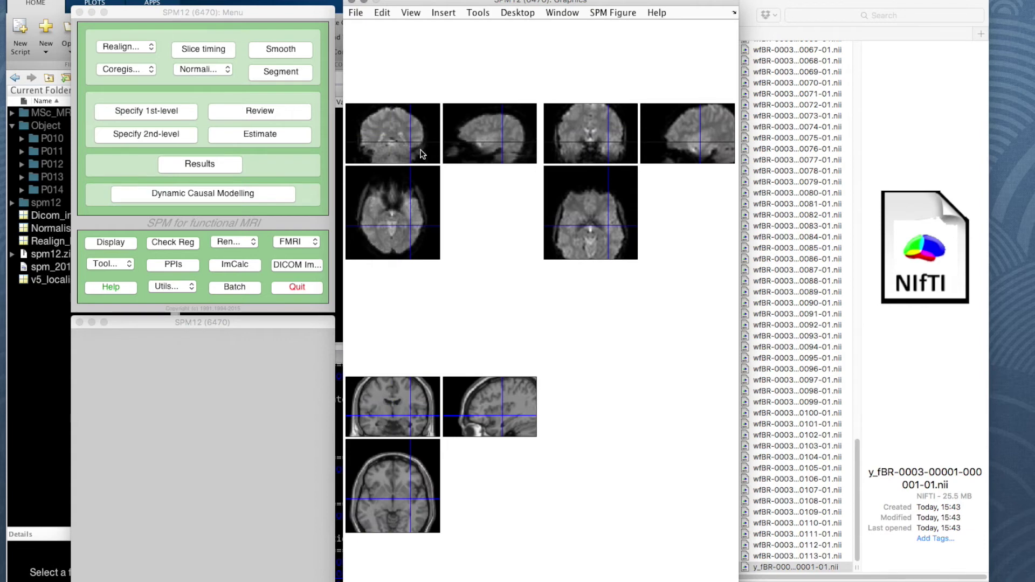
pyautogui.click(405, 138)
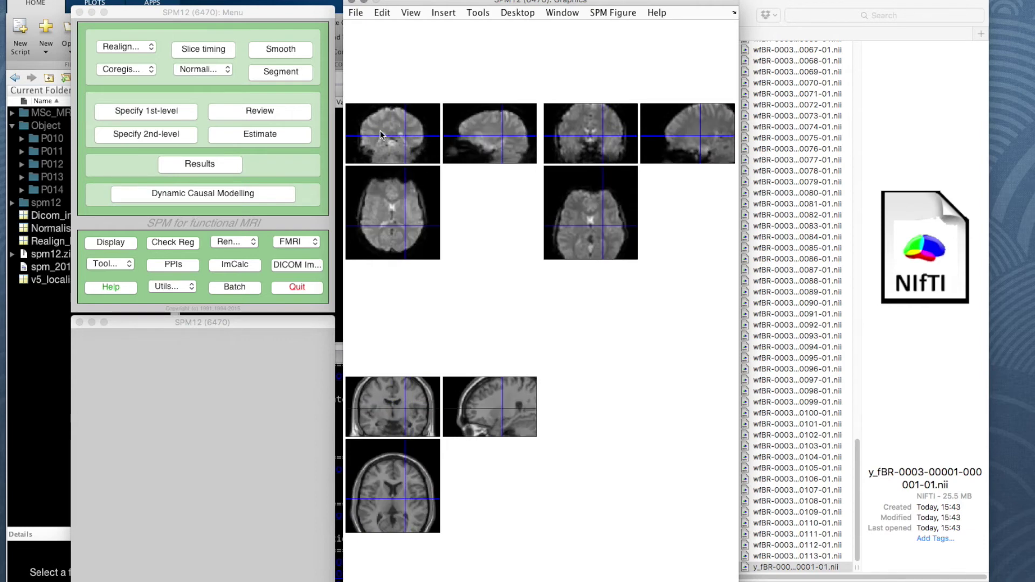
pyautogui.click(380, 132)
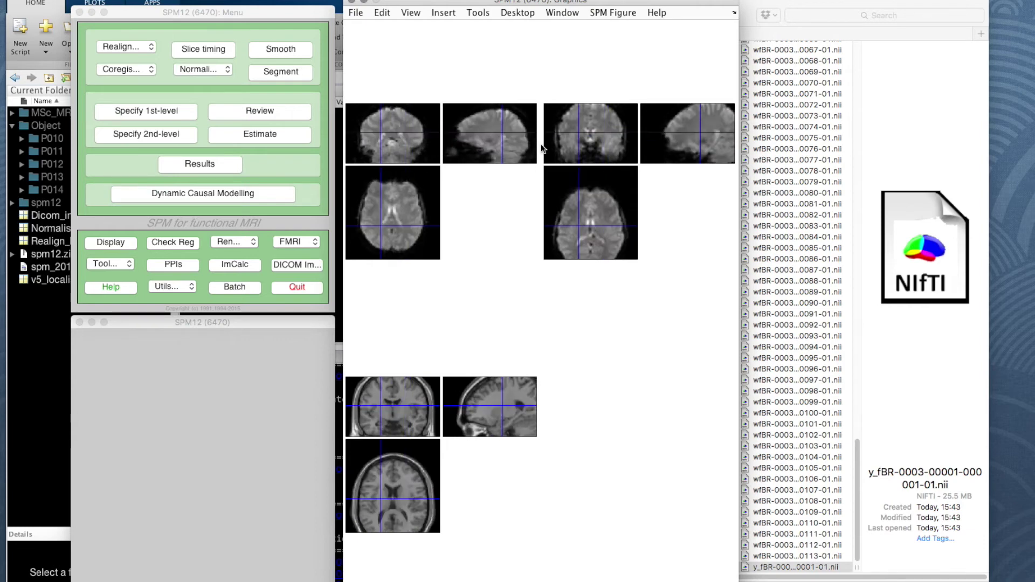
pyautogui.click(607, 146)
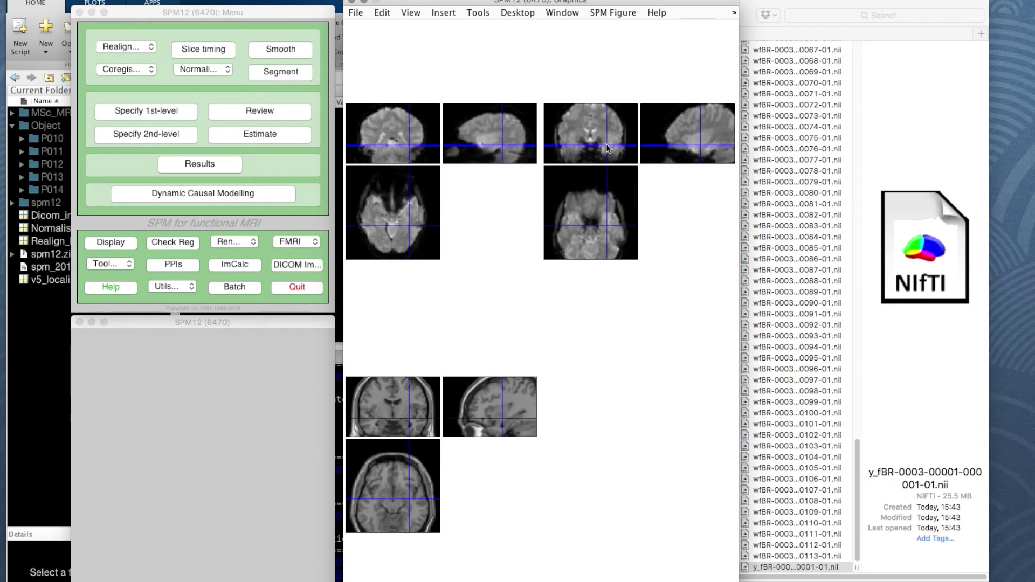
pyautogui.click(512, 154)
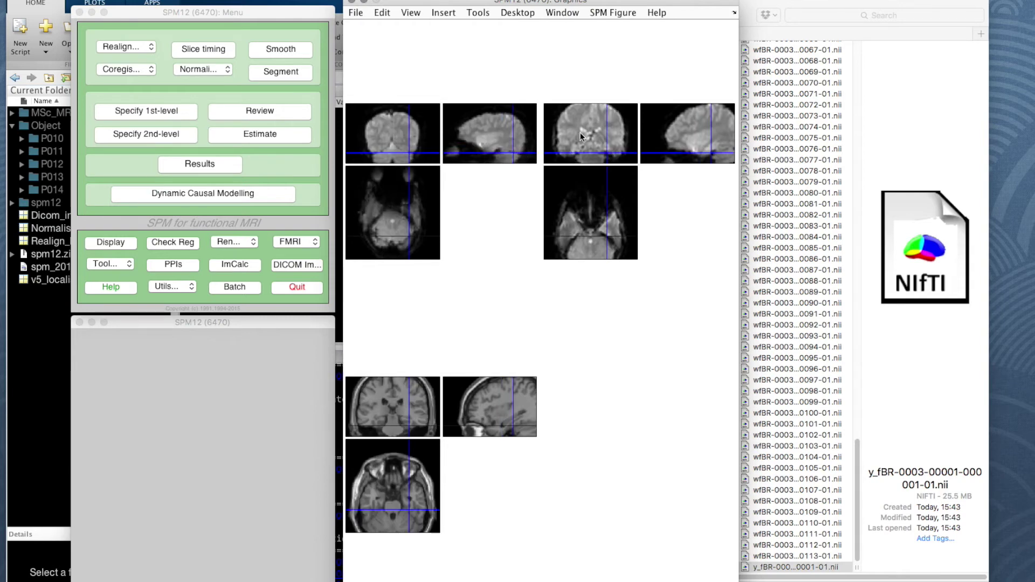
pyautogui.click(704, 143)
pyautogui.click(729, 151)
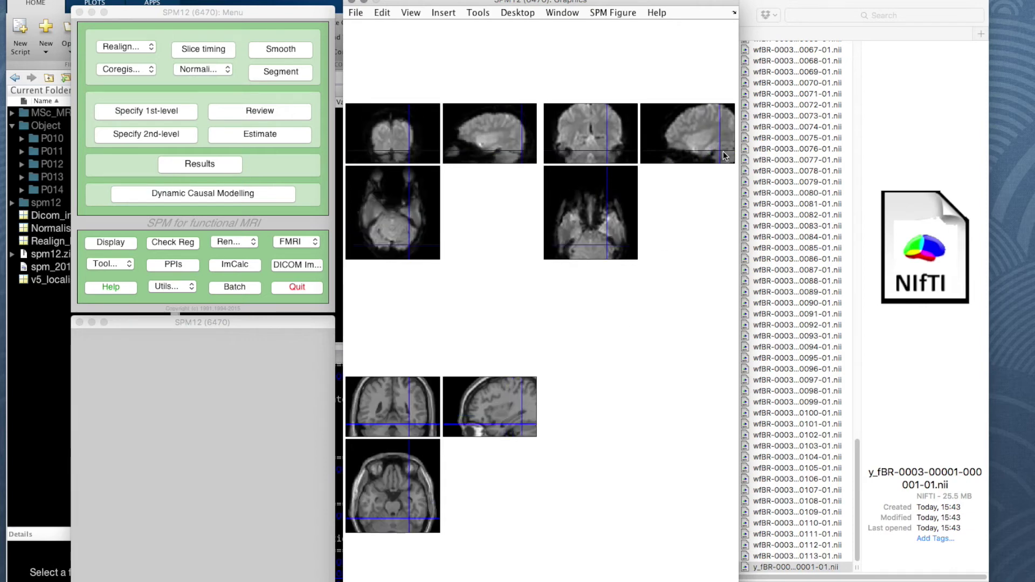
pyautogui.click(523, 424)
pyautogui.click(517, 429)
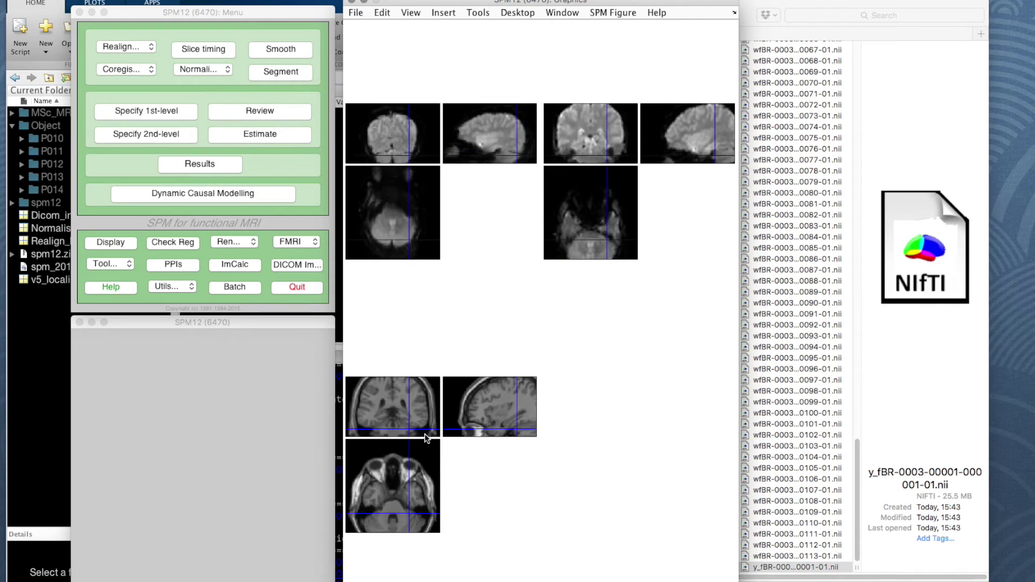
pyautogui.click(404, 423)
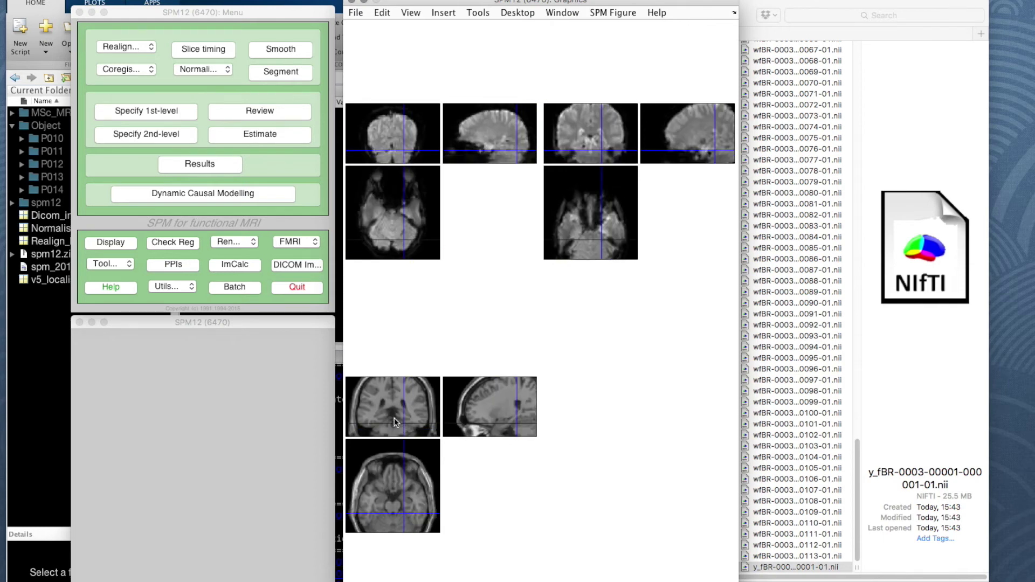
pyautogui.click(394, 418)
pyautogui.click(371, 416)
pyautogui.click(377, 427)
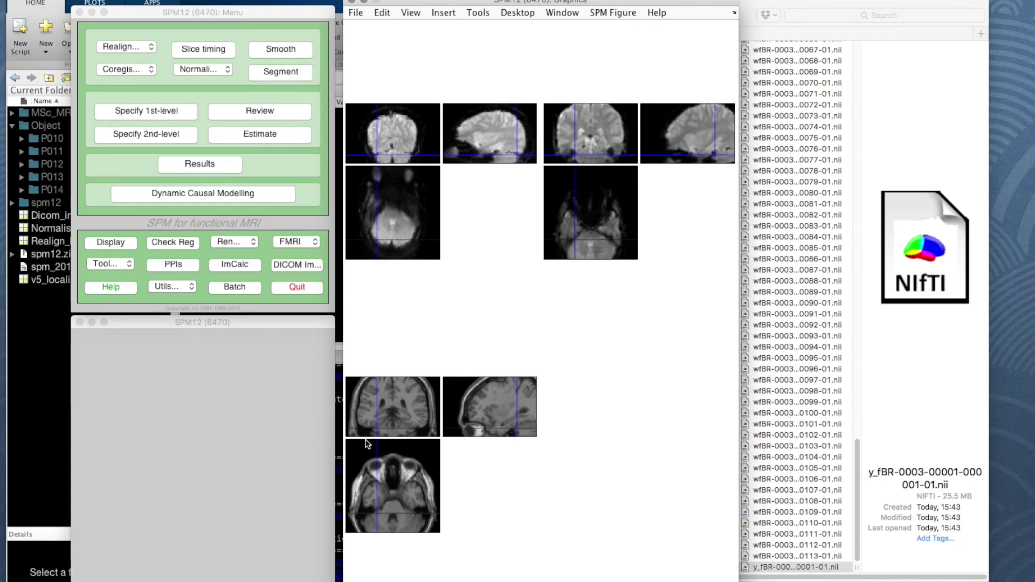
# - Switch to a Terminal window and print the working directory with pwd
pyautogui.click(790, 3)
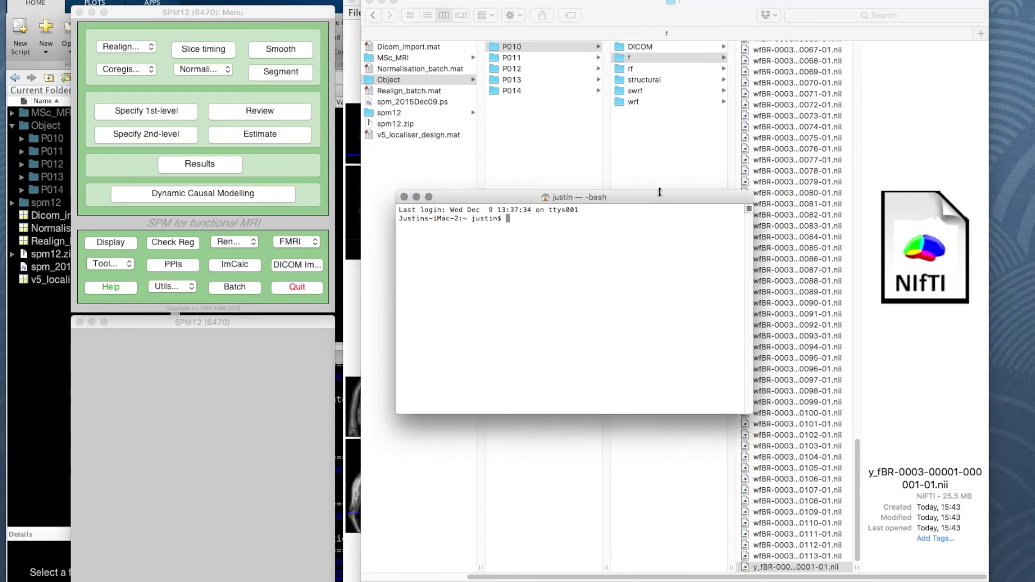
pyautogui.moveTo(651, 199); pyautogui.dragTo(666, 174)
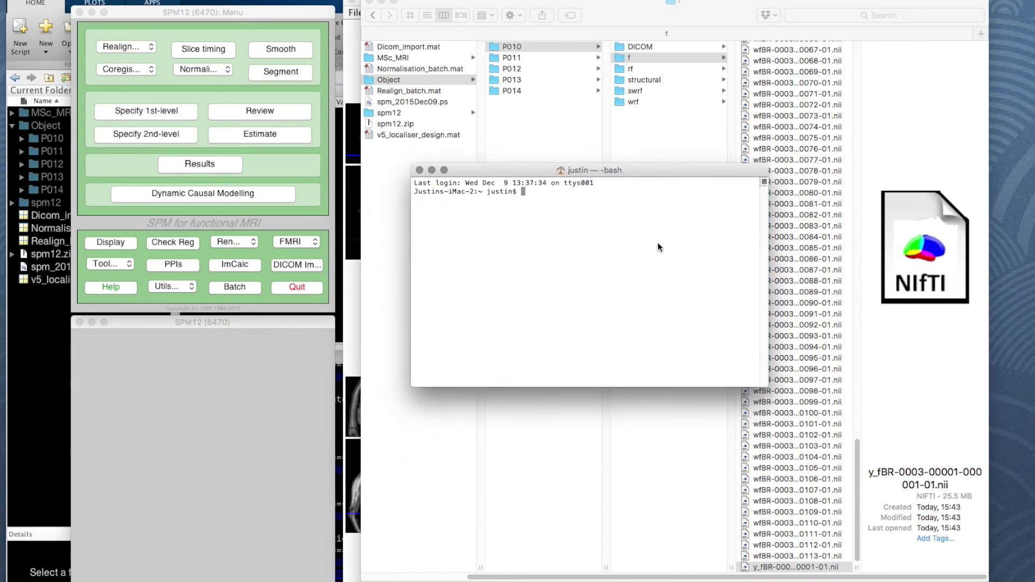
pyautogui.click(622, 238)
pyautogui.moveTo(640, 169); pyautogui.dragTo(653, 271)
pyautogui.write('pwd')
pyautogui.press('Return')
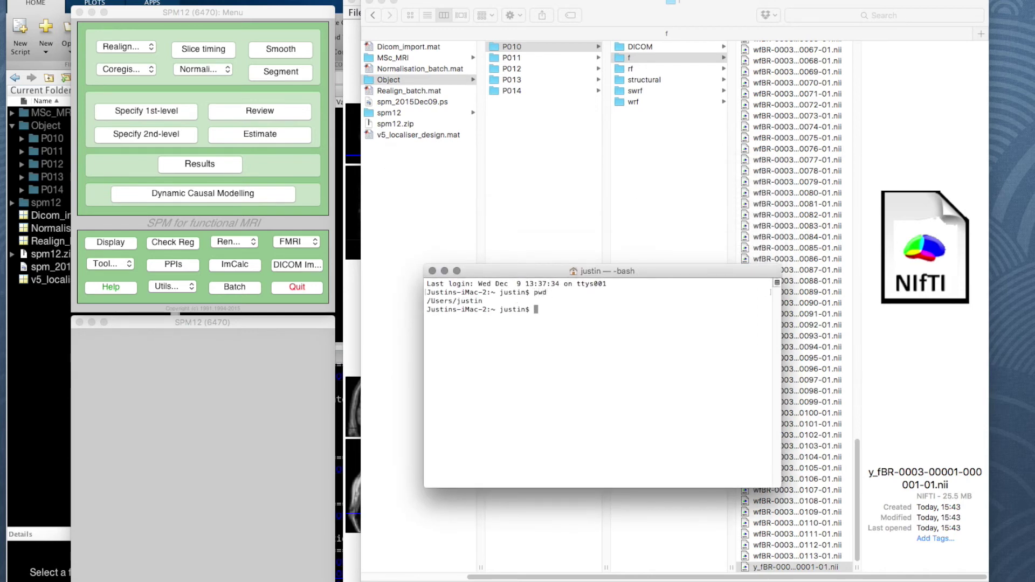
# - Change the Terminal's working directory to mri and then to its Object subfolder
pyautogui.write('cd mri')
pyautogui.press('Return')
pyautogui.write('cd Object')
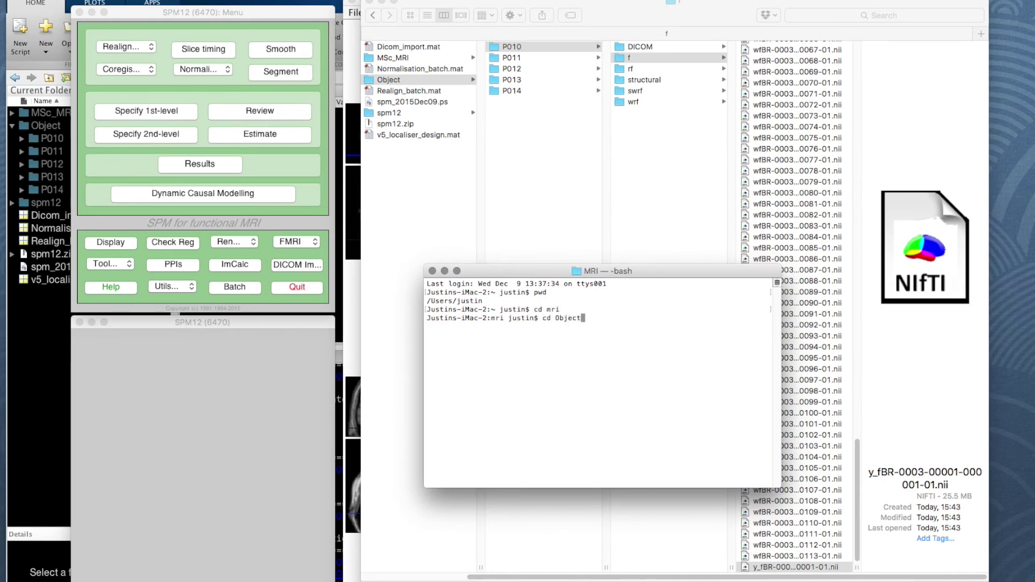
pyautogui.press('Return')
# - List the Object folder's contents and move P010's warped images with mv P010/f/w*.nii P010/wrf/
pyautogui.write('ls')
pyautogui.press('Return')
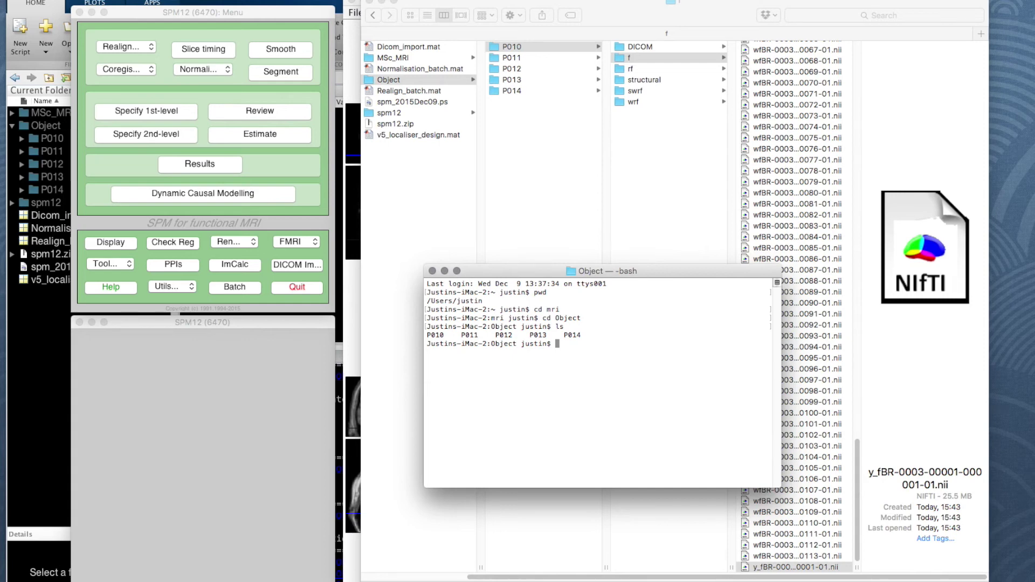
pyautogui.write('mv P010/f/w*.nii P010/wrf/')
pyautogui.press('Return')
# - Reuse the previous move command for subject P011, running mv P011/f/w*.nii P011/wrf/
pyautogui.press('Up')
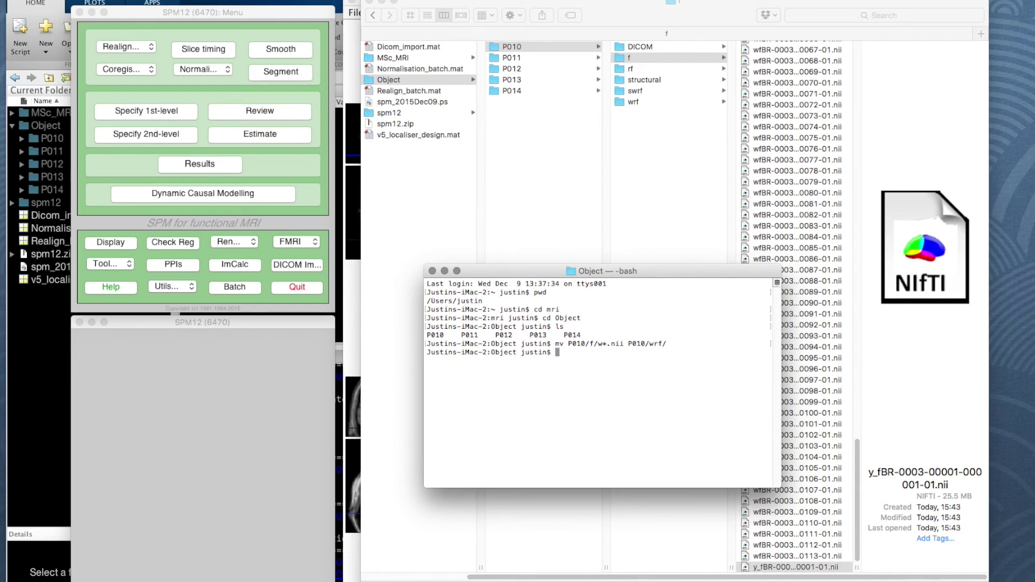
pyautogui.press('Left')
pyautogui.press('Left')
pyautogui.press('Left')
pyautogui.press('Left')
pyautogui.press('Left')
pyautogui.press('Left')
pyautogui.press('Left')
pyautogui.press('Left')
pyautogui.press('Left')
pyautogui.press('Left')
pyautogui.press('Left')
pyautogui.press('Left')
pyautogui.press('Left')
pyautogui.press('Left')
pyautogui.press('Left')
pyautogui.press('Left')
pyautogui.press('Left')
pyautogui.press('Left')
pyautogui.press('Left')
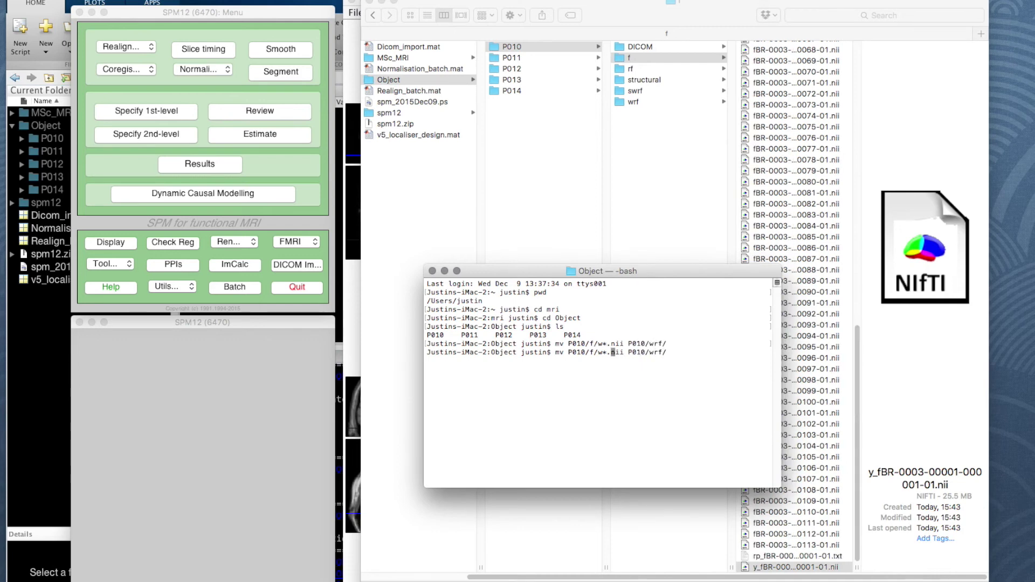
pyautogui.press('BackSpace')
pyautogui.write('1')
pyautogui.press('Right')
pyautogui.press('Right')
pyautogui.press('Right')
pyautogui.press('Right')
pyautogui.press('Right')
pyautogui.press('Right')
pyautogui.press('Right')
pyautogui.press('Right')
pyautogui.press('Right')
pyautogui.press('Right')
pyautogui.press('Right')
pyautogui.press('Right')
pyautogui.press('Right')
pyautogui.press('Return')
# - Adapt the recalled move command to subject P012 and run mv P012/f/w*.nii P012/wrf/
pyautogui.press('Up')
pyautogui.press('Left')
pyautogui.press('Left')
pyautogui.press('Left')
pyautogui.press('Left')
pyautogui.press('Left')
pyautogui.press('Left')
pyautogui.press('Left')
pyautogui.press('Left')
pyautogui.press('Left')
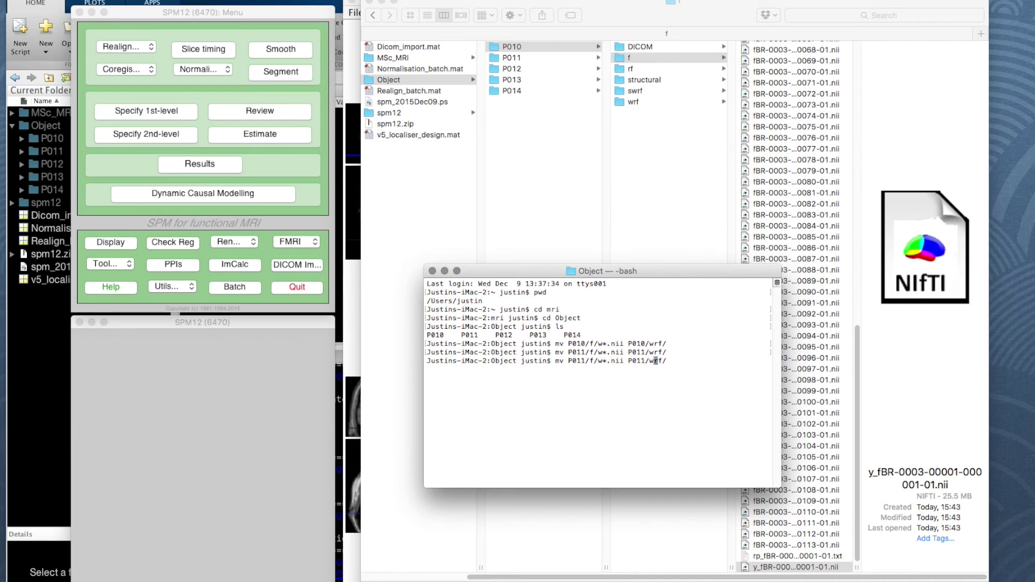
pyautogui.press('Left')
pyautogui.press('Left')
pyautogui.press('Left')
pyautogui.press('Left')
pyautogui.press('Left')
pyautogui.press('Left')
pyautogui.press('Left')
pyautogui.press('Left')
pyautogui.press('Left')
pyautogui.press('Left')
pyautogui.press('BackSpace')
pyautogui.write('2')
pyautogui.press('Right')
pyautogui.press('Right')
pyautogui.press('Right')
pyautogui.press('Right')
pyautogui.press('Right')
pyautogui.press('Right')
pyautogui.press('Right')
pyautogui.press('Right')
pyautogui.press('Right')
pyautogui.press('Right')
pyautogui.press('Right')
pyautogui.press('Right')
pyautogui.press('Right')
pyautogui.press('Right')
pyautogui.press('BackSpace')
pyautogui.write('2')
pyautogui.press('Return')
# - Move subject P013's warped images by editing the recalled command to mv P013/f/w*.nii P013/wrf/ and running it
pyautogui.press('Up')
pyautogui.press('Left')
pyautogui.press('Left')
pyautogui.press('Left')
pyautogui.press('Left')
pyautogui.press('Left')
pyautogui.press('Left')
pyautogui.press('Left')
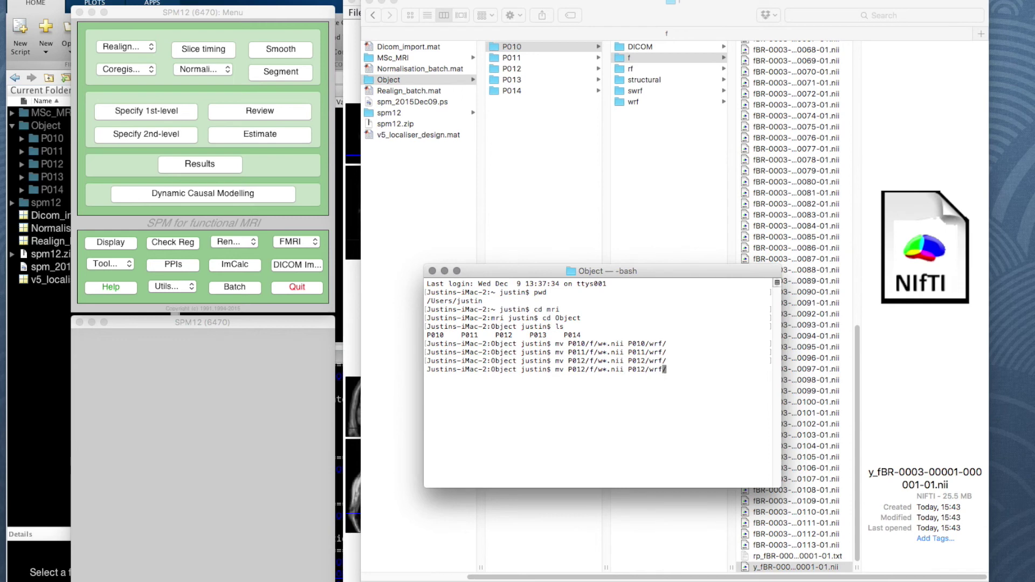
pyautogui.press('Left')
pyautogui.press('Left')
pyautogui.press('Left')
pyautogui.press('Left')
pyautogui.press('Left')
pyautogui.press('Left')
pyautogui.press('Left')
pyautogui.press('Left')
pyautogui.press('Left')
pyautogui.press('Left')
pyautogui.press('Left')
pyautogui.press('Left')
pyautogui.press('Left')
pyautogui.press('Right')
pyautogui.press('Right')
pyautogui.press('Right')
pyautogui.press('Right')
pyautogui.press('Right')
pyautogui.press('Right')
pyautogui.press('Right')
pyautogui.press('Right')
pyautogui.press('Right')
pyautogui.press('Right')
pyautogui.press('Right')
pyautogui.press('Right')
pyautogui.press('Right')
pyautogui.press('Right')
pyautogui.press('Right')
pyautogui.press('Return')
# - Move subject P014's warped images by adapting the recalled command to mv P014/f/w*.nii P014/wrf/ and running it
pyautogui.press('Up')
pyautogui.press('Left')
pyautogui.press('Left')
pyautogui.press('Left')
pyautogui.press('Left')
pyautogui.press('Left')
pyautogui.press('Left')
pyautogui.press('Left')
pyautogui.press('Left')
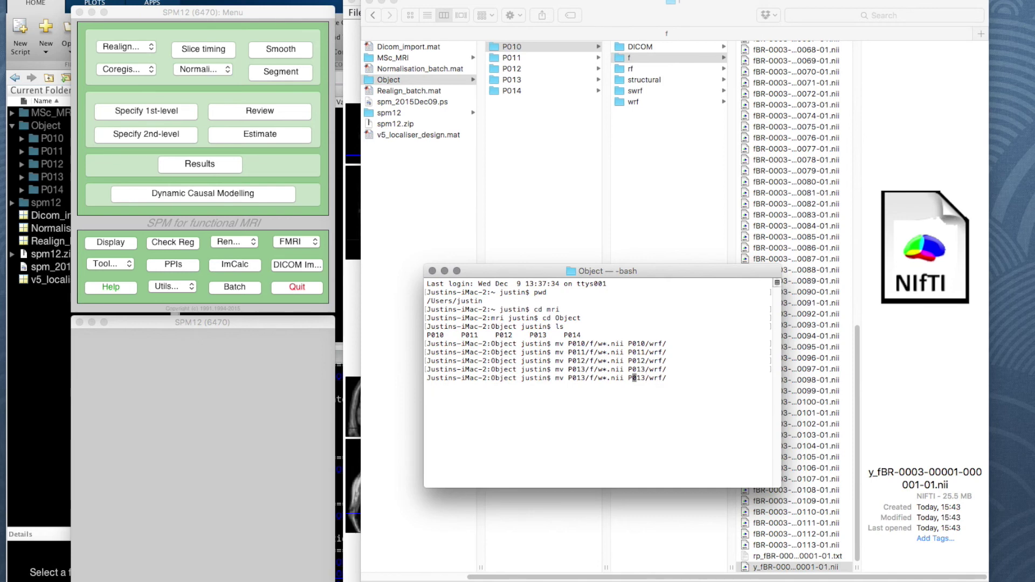
pyautogui.press('Left')
pyautogui.press('Left')
pyautogui.press('Left')
pyautogui.press('Left')
pyautogui.press('Left')
pyautogui.press('Left')
pyautogui.press('Left')
pyautogui.press('Left')
pyautogui.press('Left')
pyautogui.press('Left')
pyautogui.press('Left')
pyautogui.press('BackSpace')
pyautogui.write('4')
pyautogui.press('Right')
pyautogui.press('Right')
pyautogui.press('Right')
pyautogui.press('Right')
pyautogui.press('Right')
pyautogui.press('Right')
pyautogui.press('Right')
pyautogui.press('Right')
pyautogui.press('Right')
pyautogui.press('Right')
pyautogui.press('Right')
pyautogui.press('Right')
pyautogui.press('Right')
pyautogui.press('Right')
pyautogui.press('BackSpace')
pyautogui.write('4')
pyautogui.press('Return')
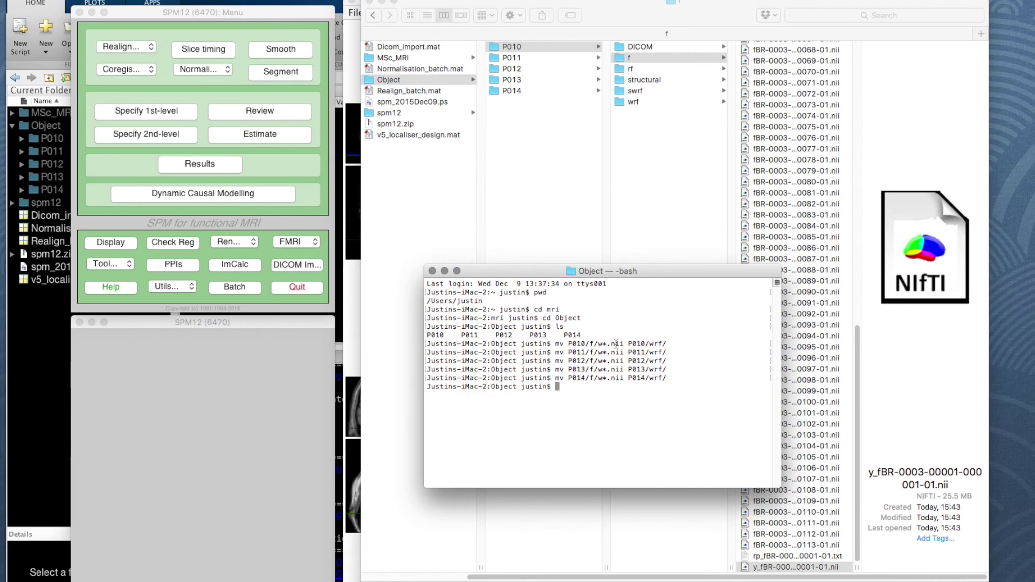
# - In Finder, check the files in subject P014's wrf folder, then inspect its f folder down to the y_fBR deformation file
pyautogui.click(510, 92)
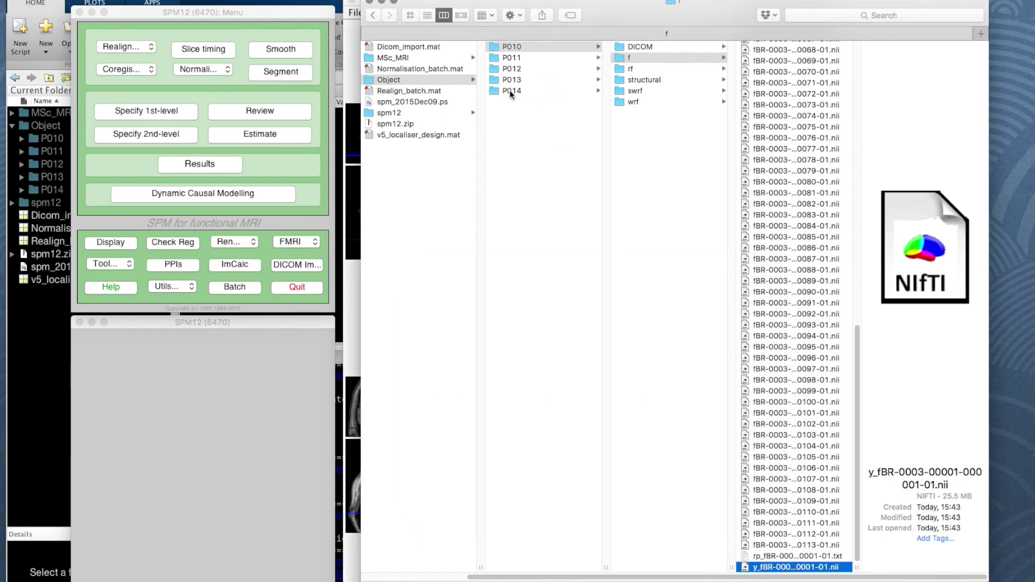
pyautogui.click(628, 102)
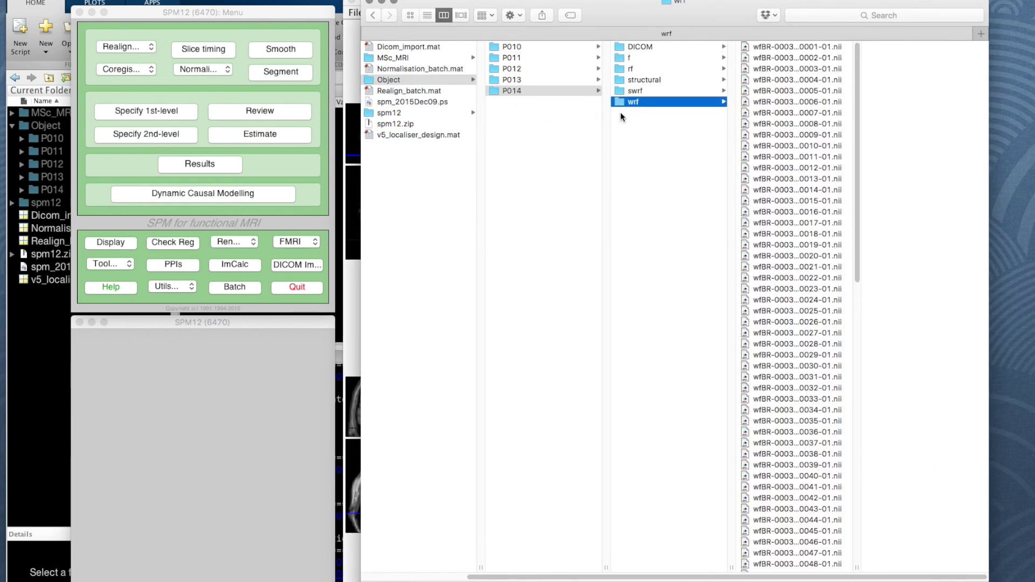
pyautogui.moveTo(857, 162); pyautogui.dragTo(871, 259)
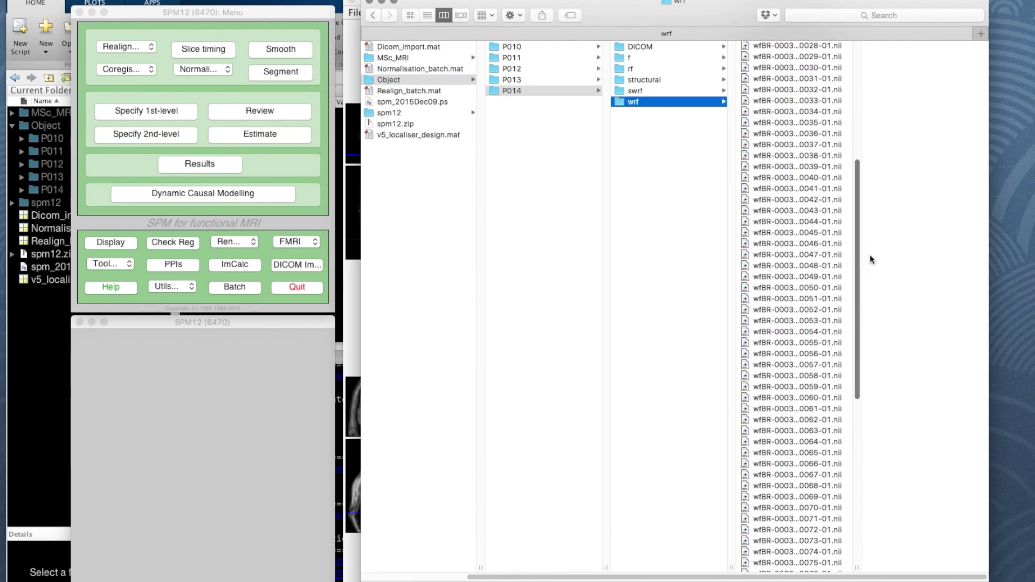
pyautogui.click(628, 59)
pyautogui.moveTo(857, 139); pyautogui.dragTo(855, 435)
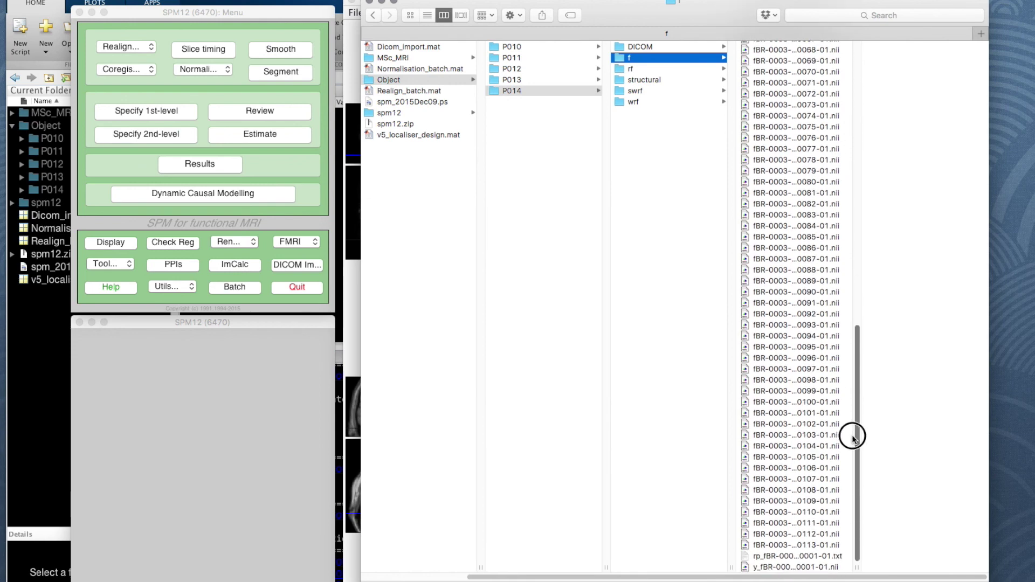
pyautogui.click(763, 567)
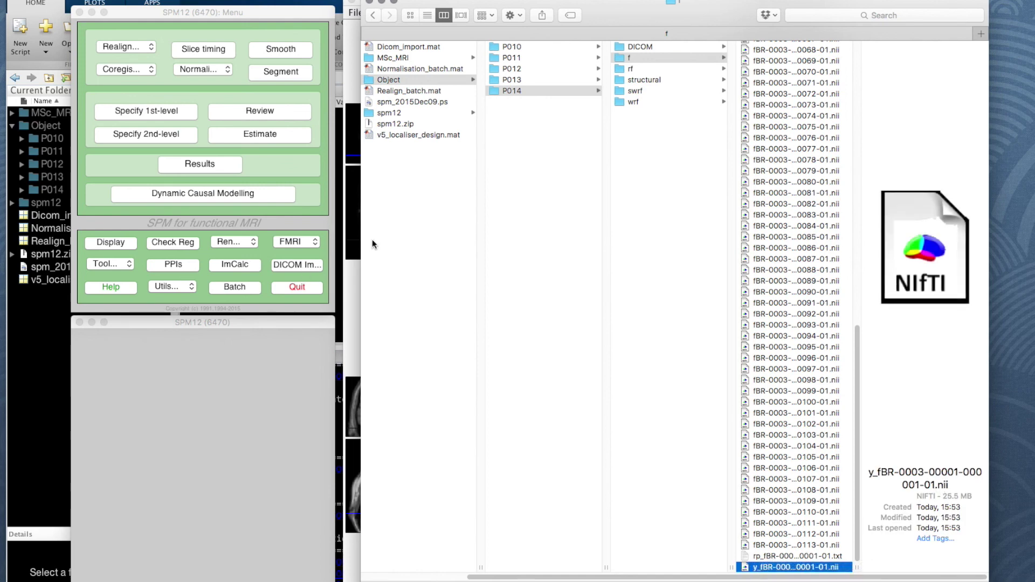
pyautogui.click(111, 242)
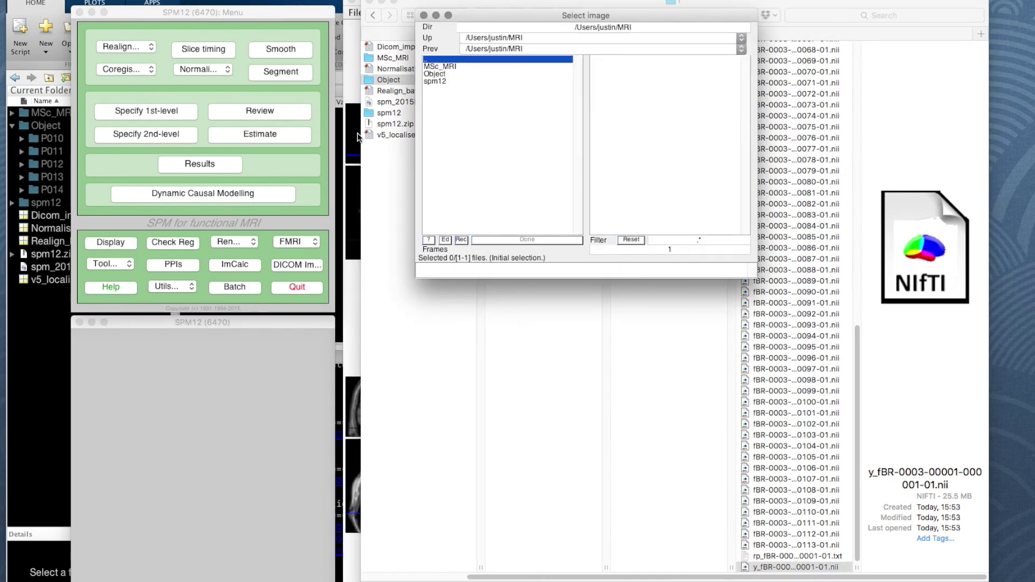
pyautogui.doubleClick(434, 74)
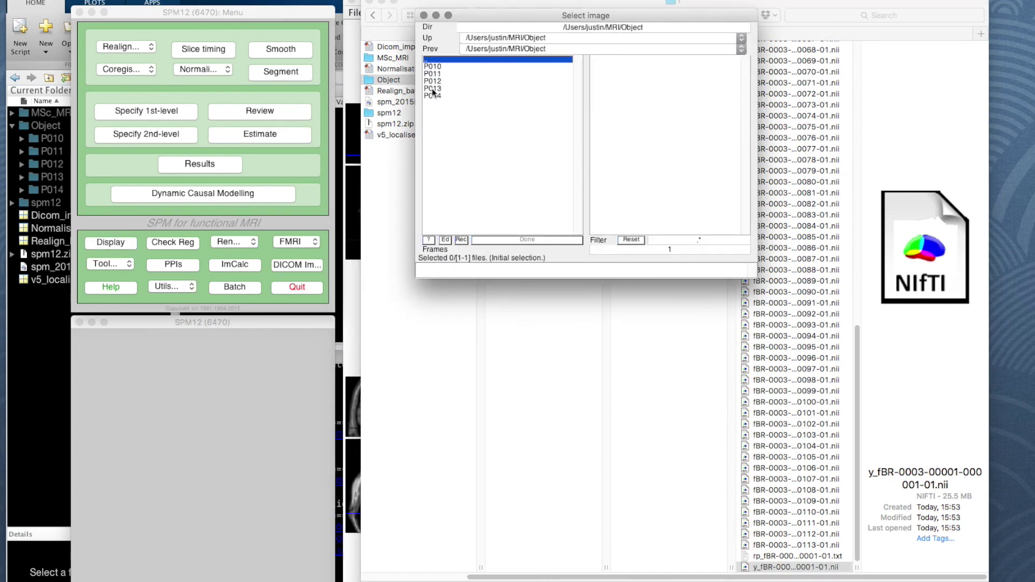
pyautogui.doubleClick(433, 95)
pyautogui.doubleClick(427, 72)
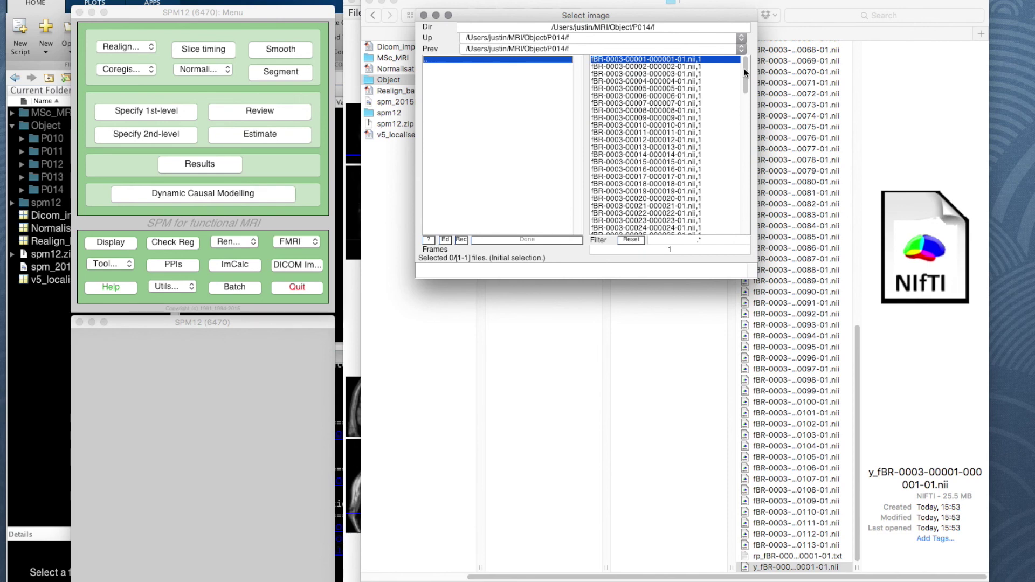
pyautogui.moveTo(745, 72); pyautogui.dragTo(742, 219)
pyautogui.click(649, 231)
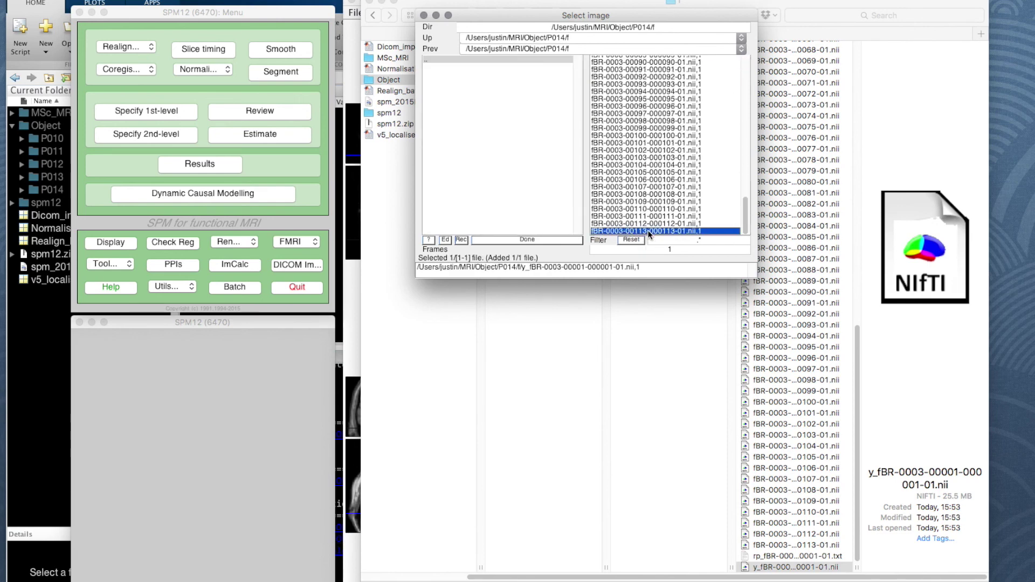
pyautogui.click(535, 240)
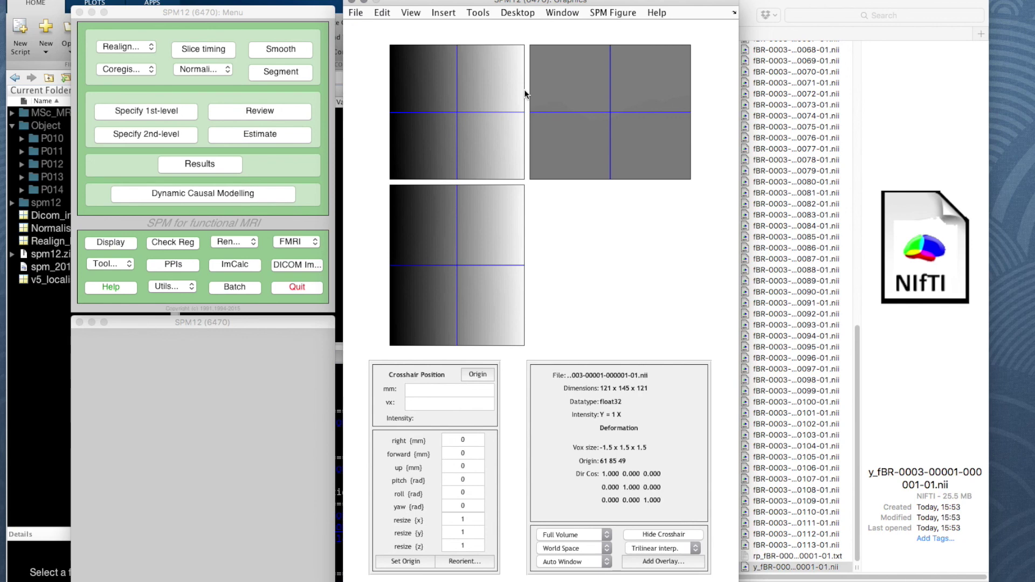
pyautogui.click(639, 105)
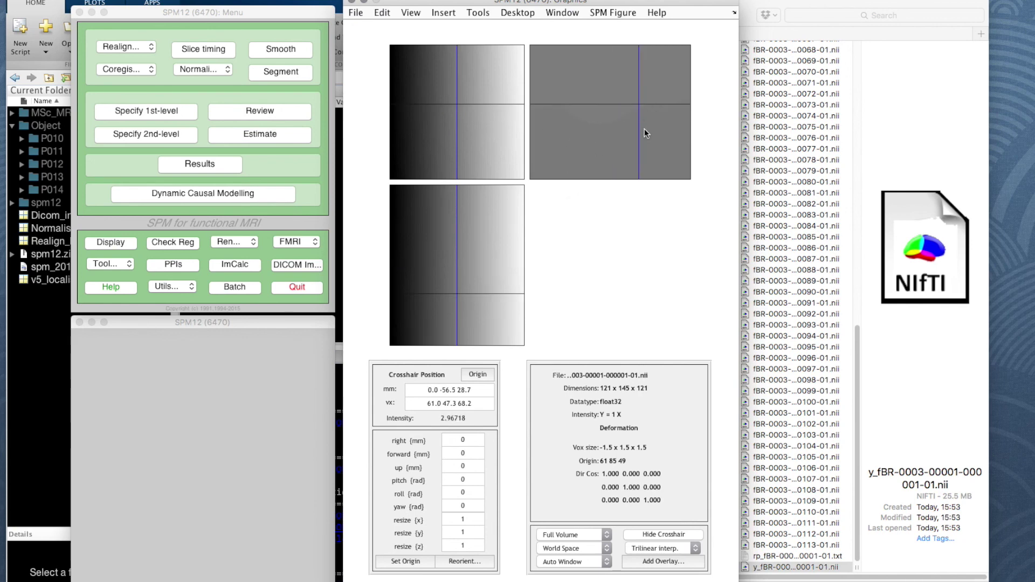